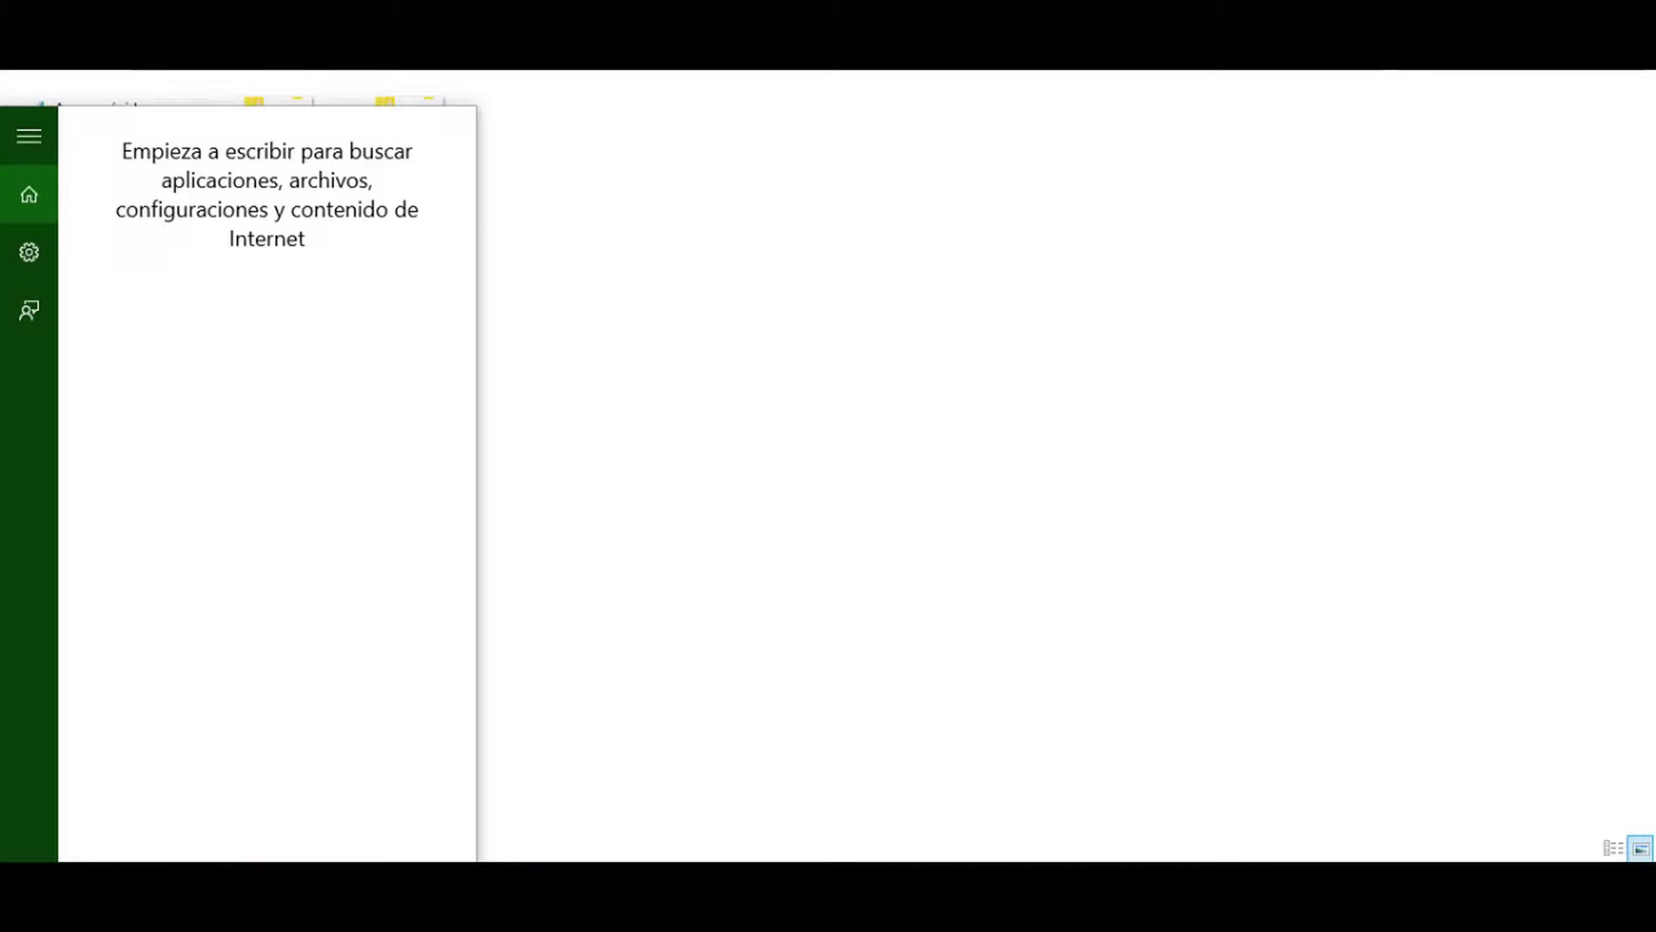
- Find the %appdata% folder through the system search and open the versions folder inside .minecraft
type("%a")
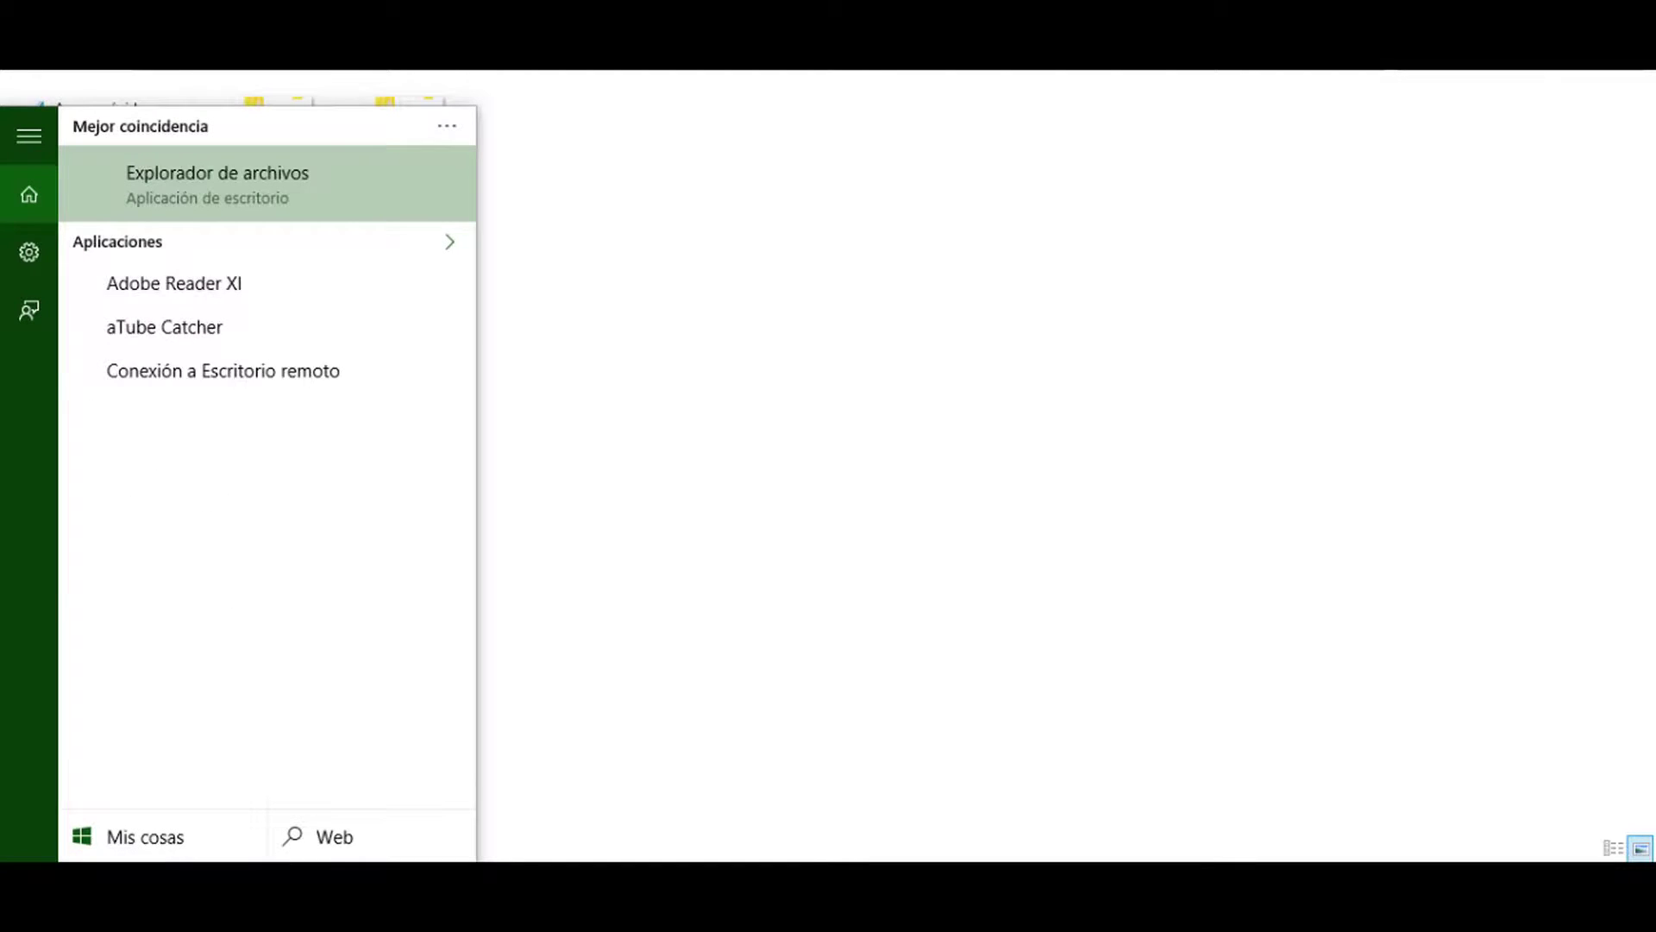
type("ppdata")
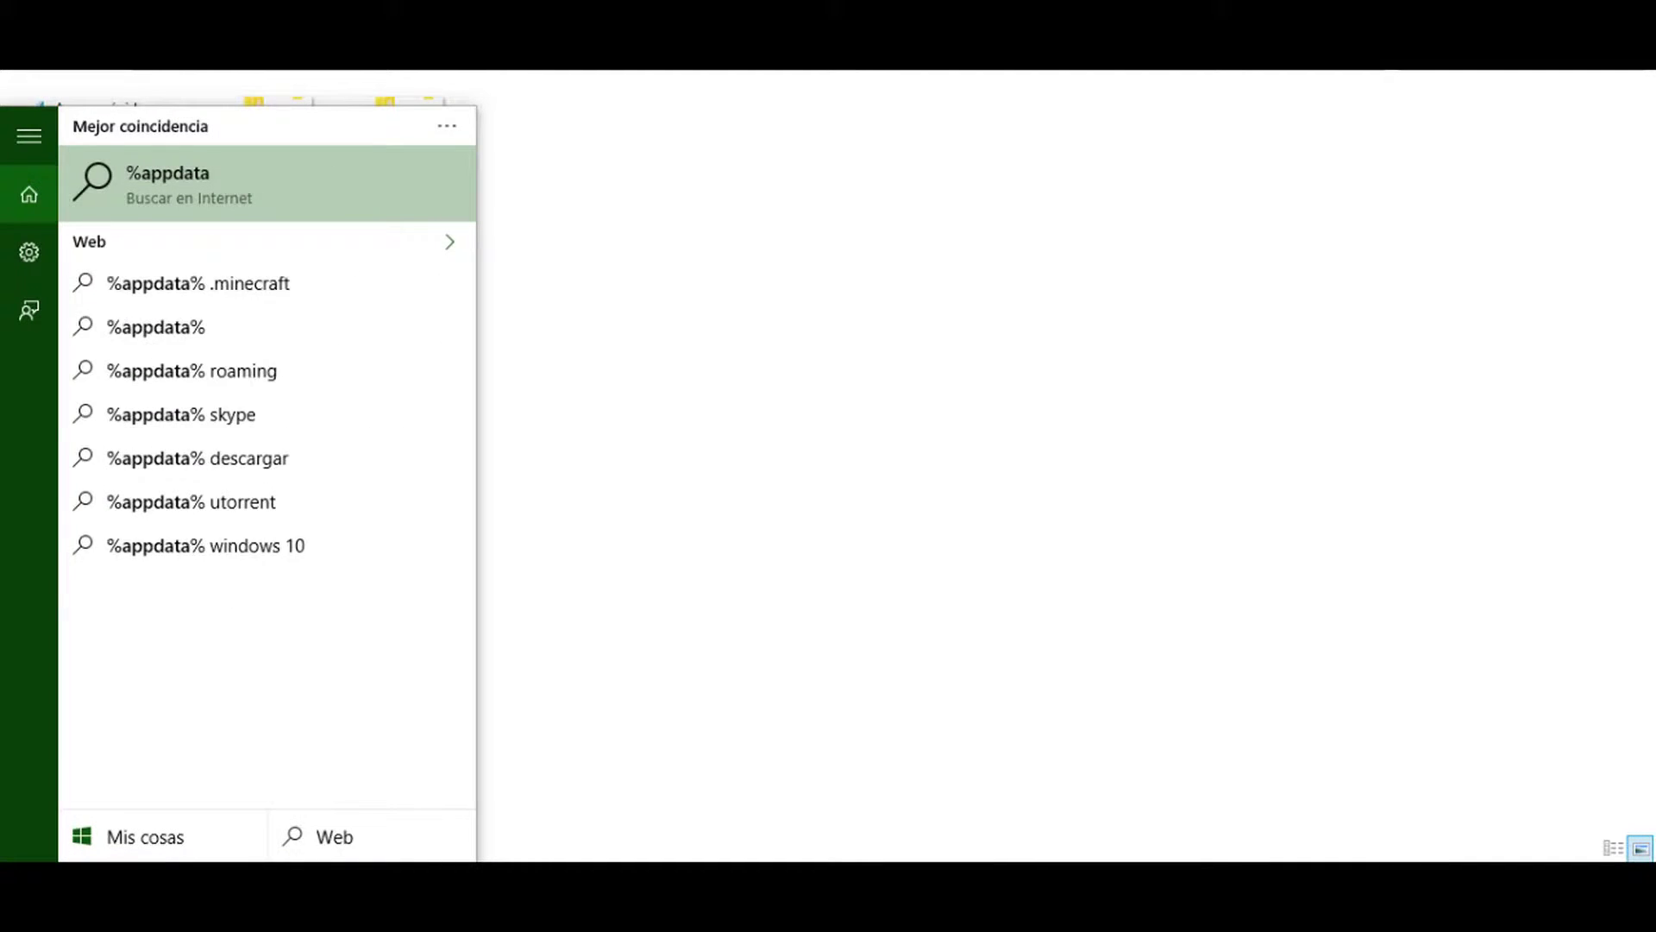
type("%")
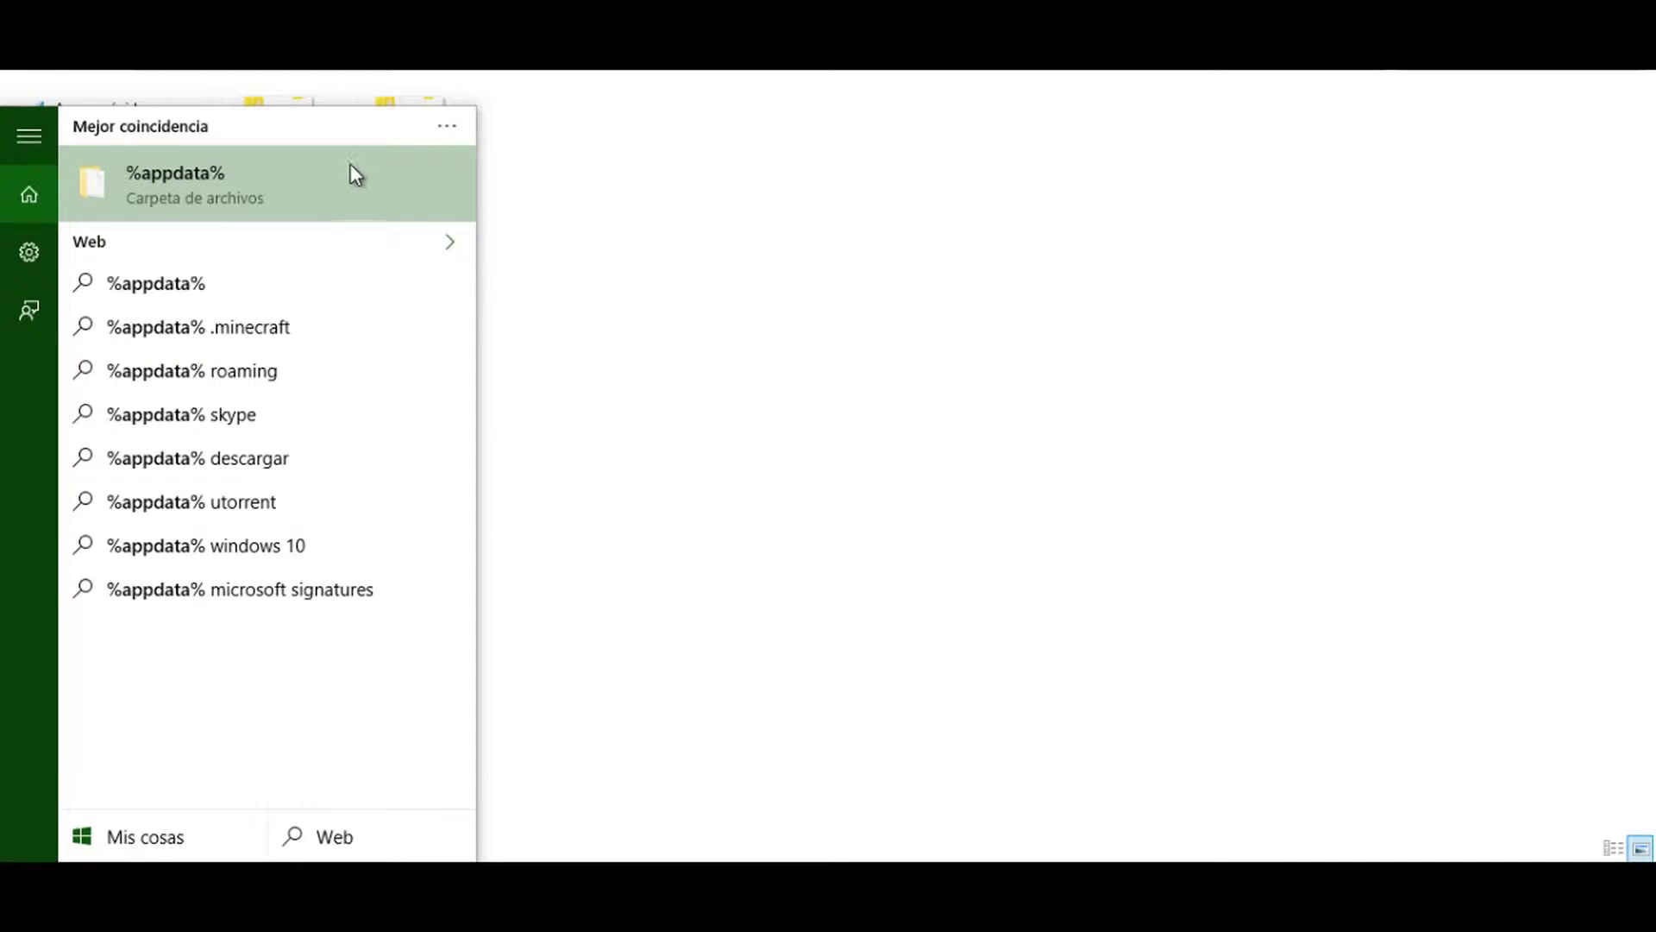
left_click(323, 206)
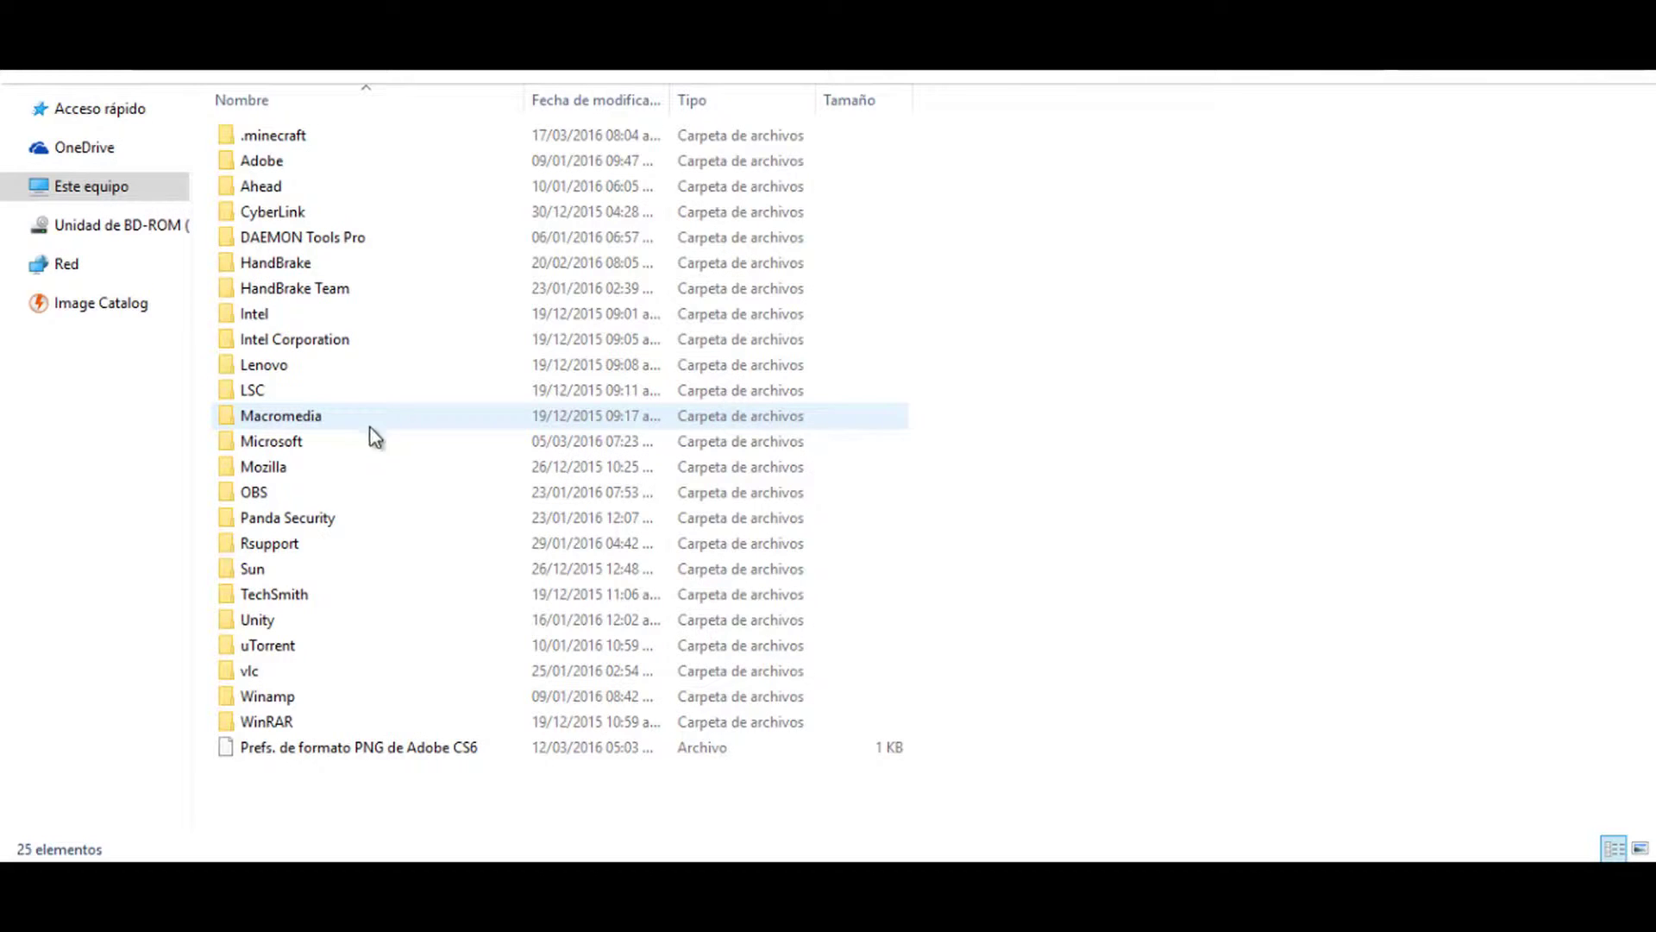
double_click(304, 135)
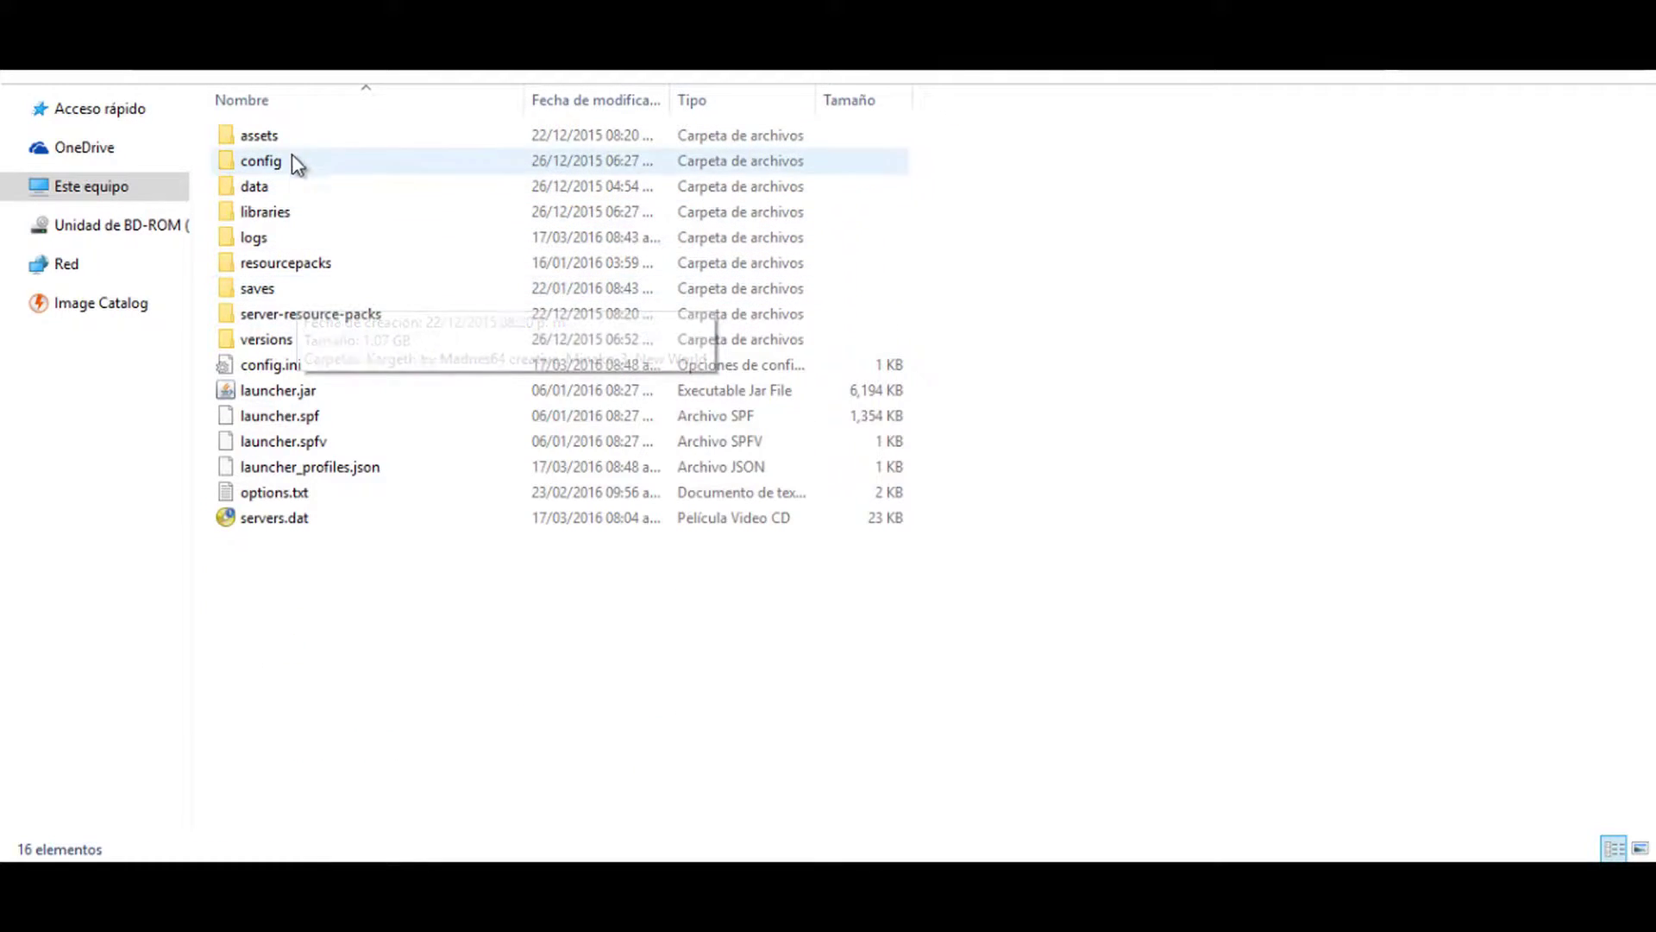
double_click(335, 346)
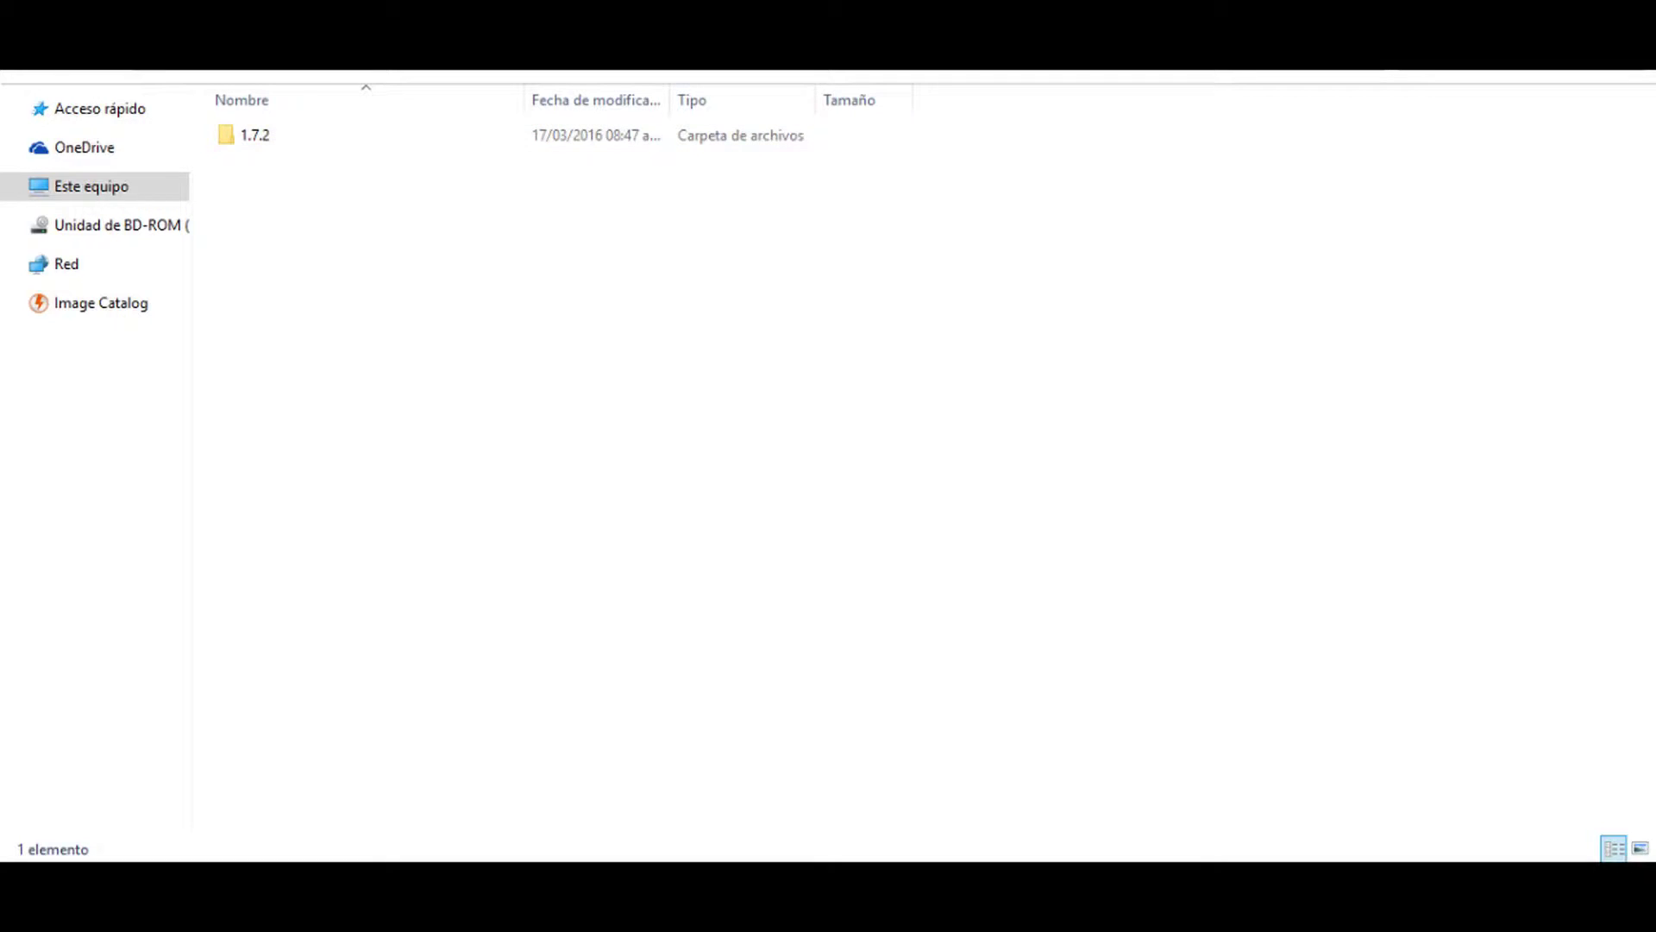
- Duplicate the 1.7.2 folder within the versions folder
right_click(337, 143)
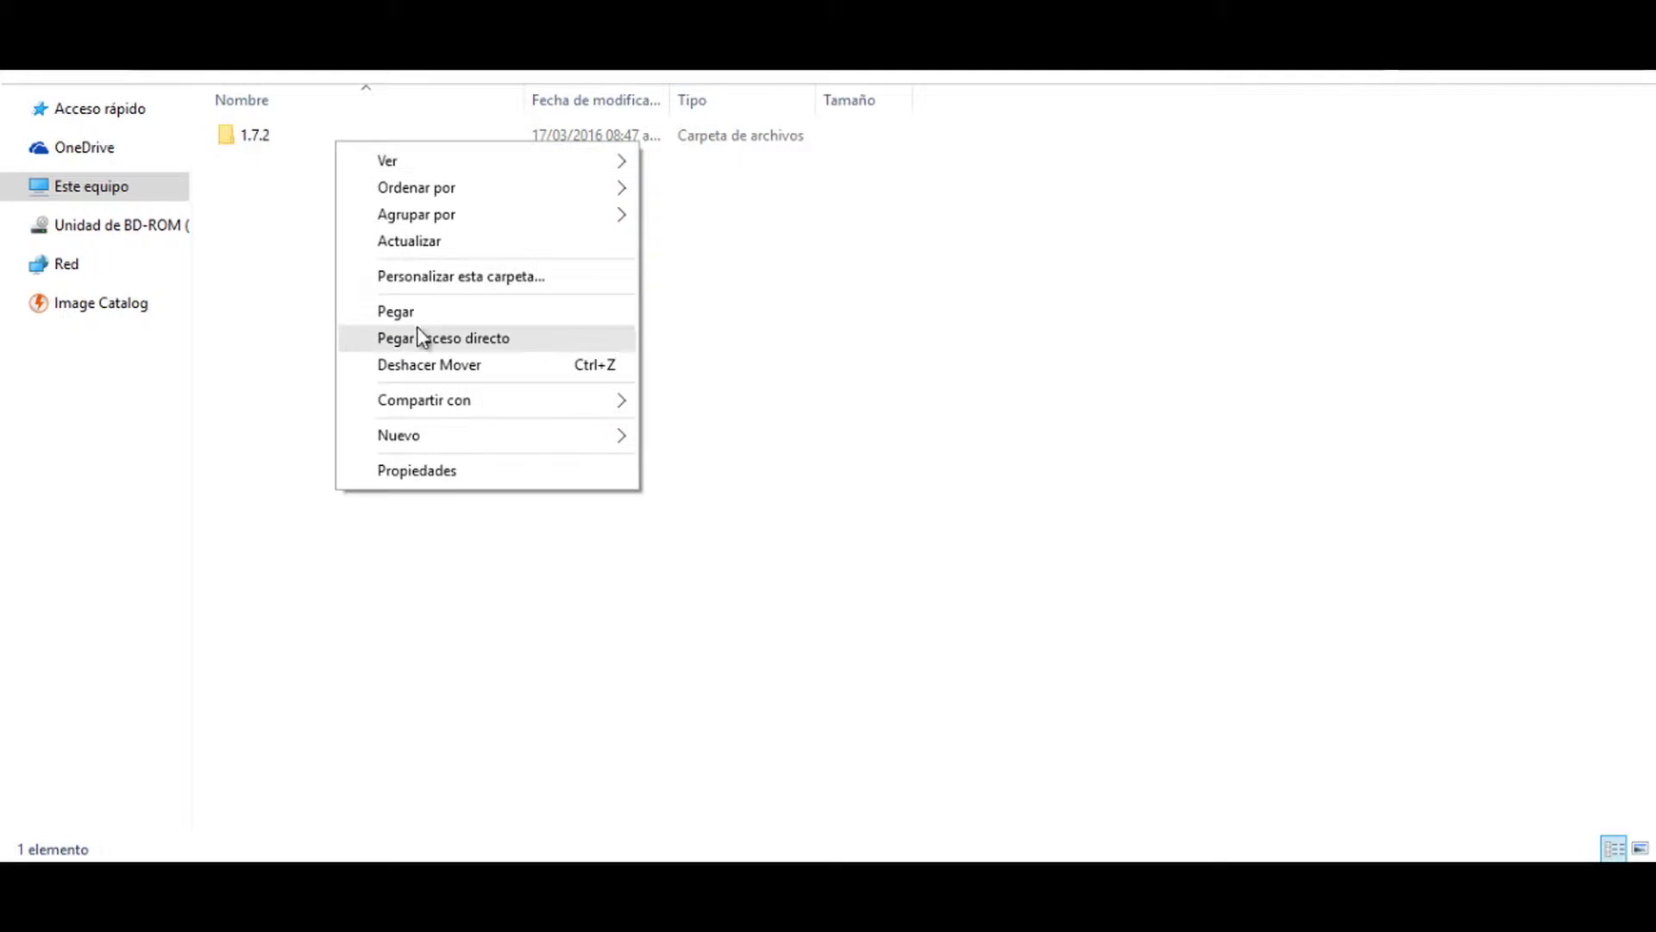
left_click(296, 166)
left_click(298, 144)
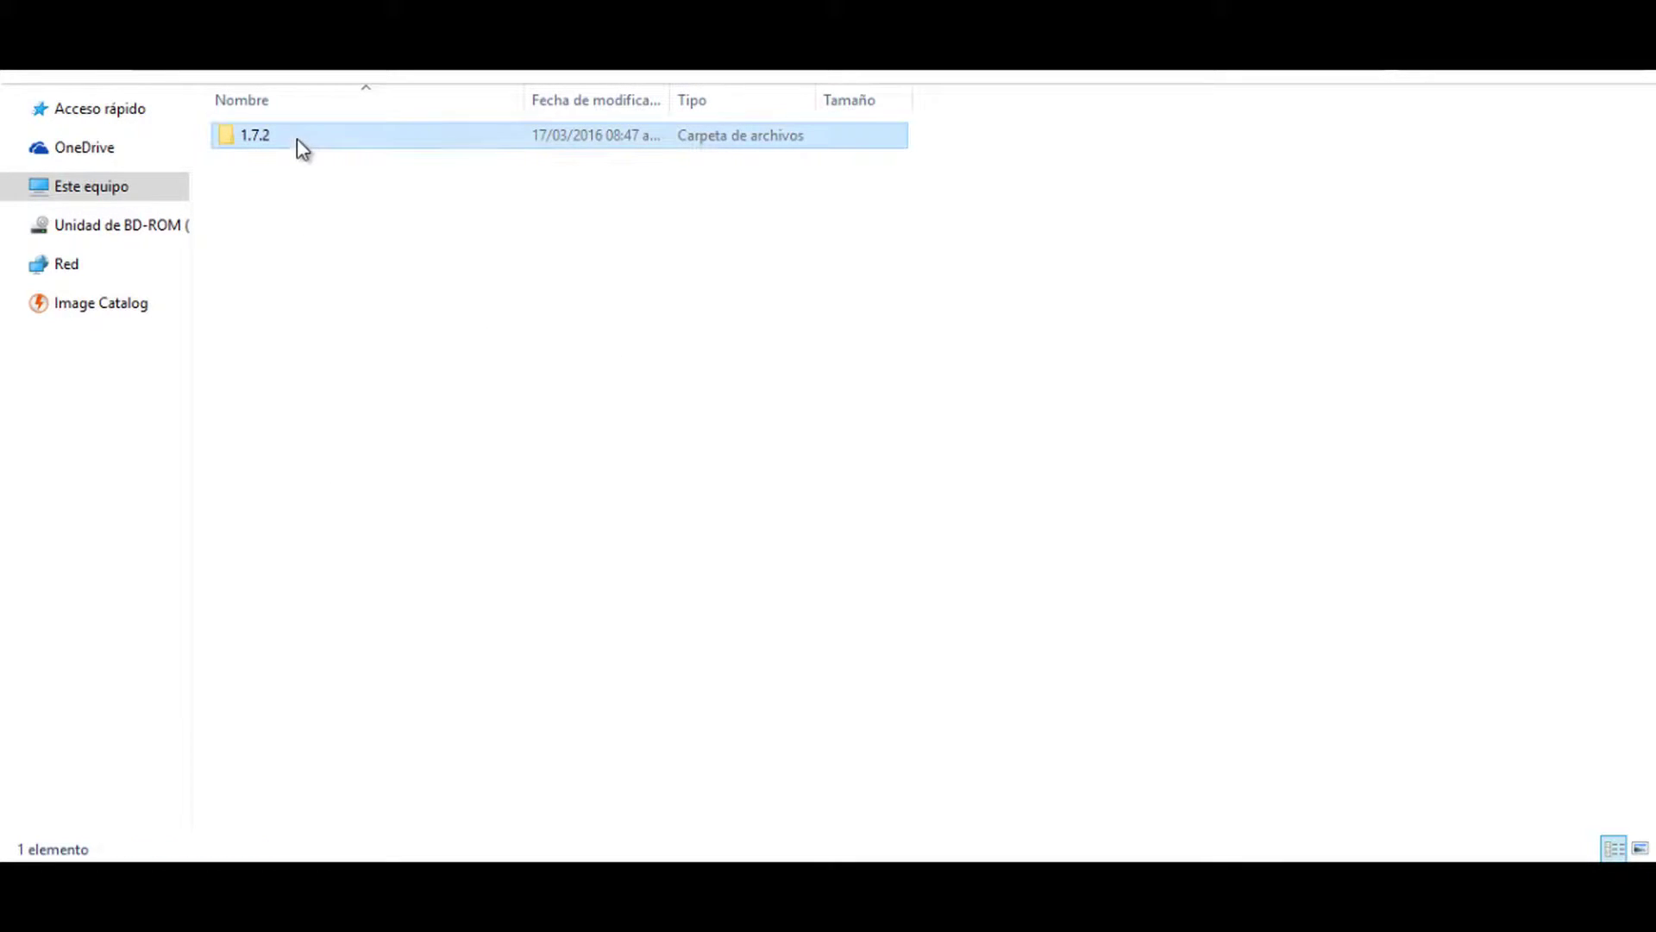
right_click(299, 139)
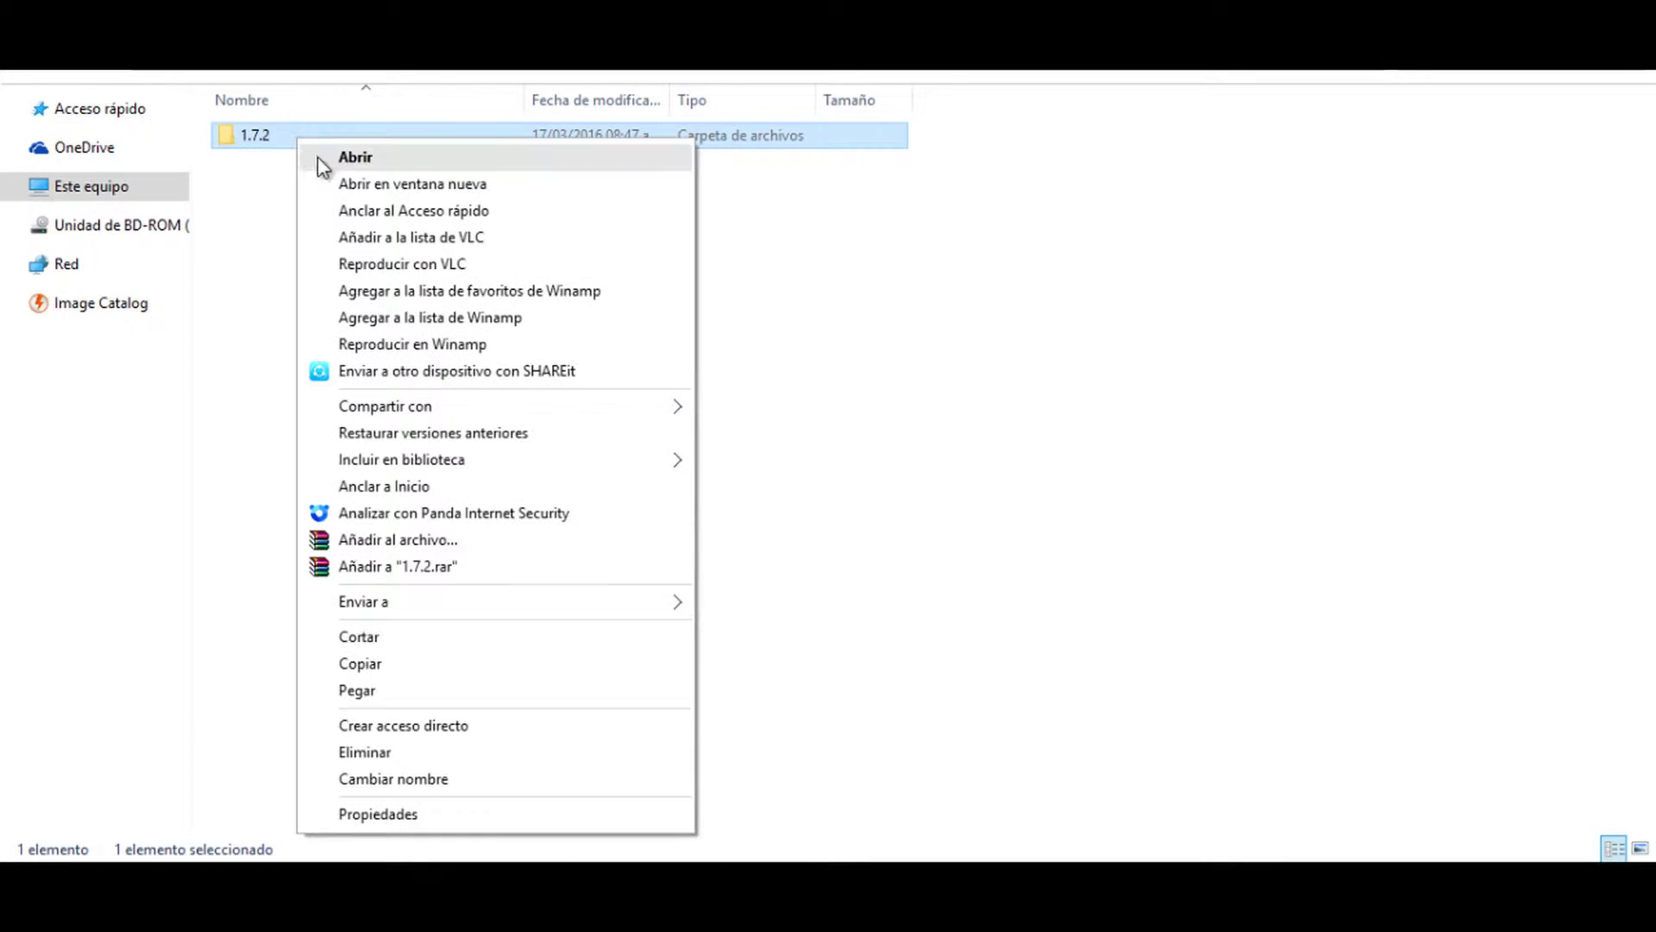
left_click(390, 661)
right_click(298, 294)
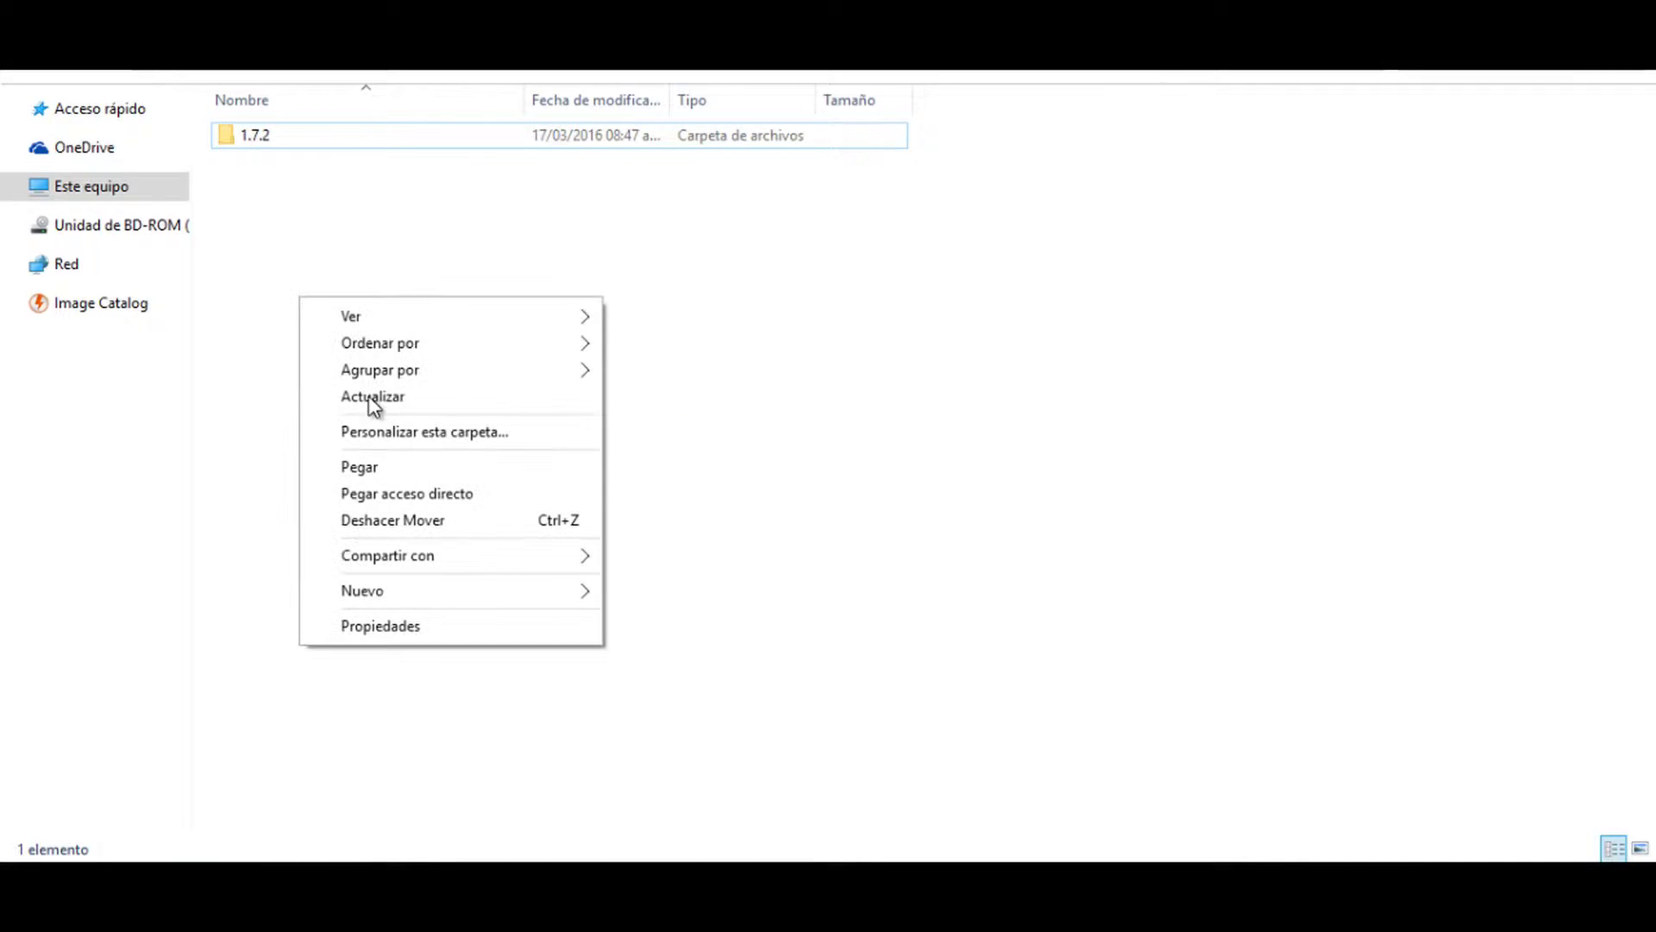
left_click(385, 466)
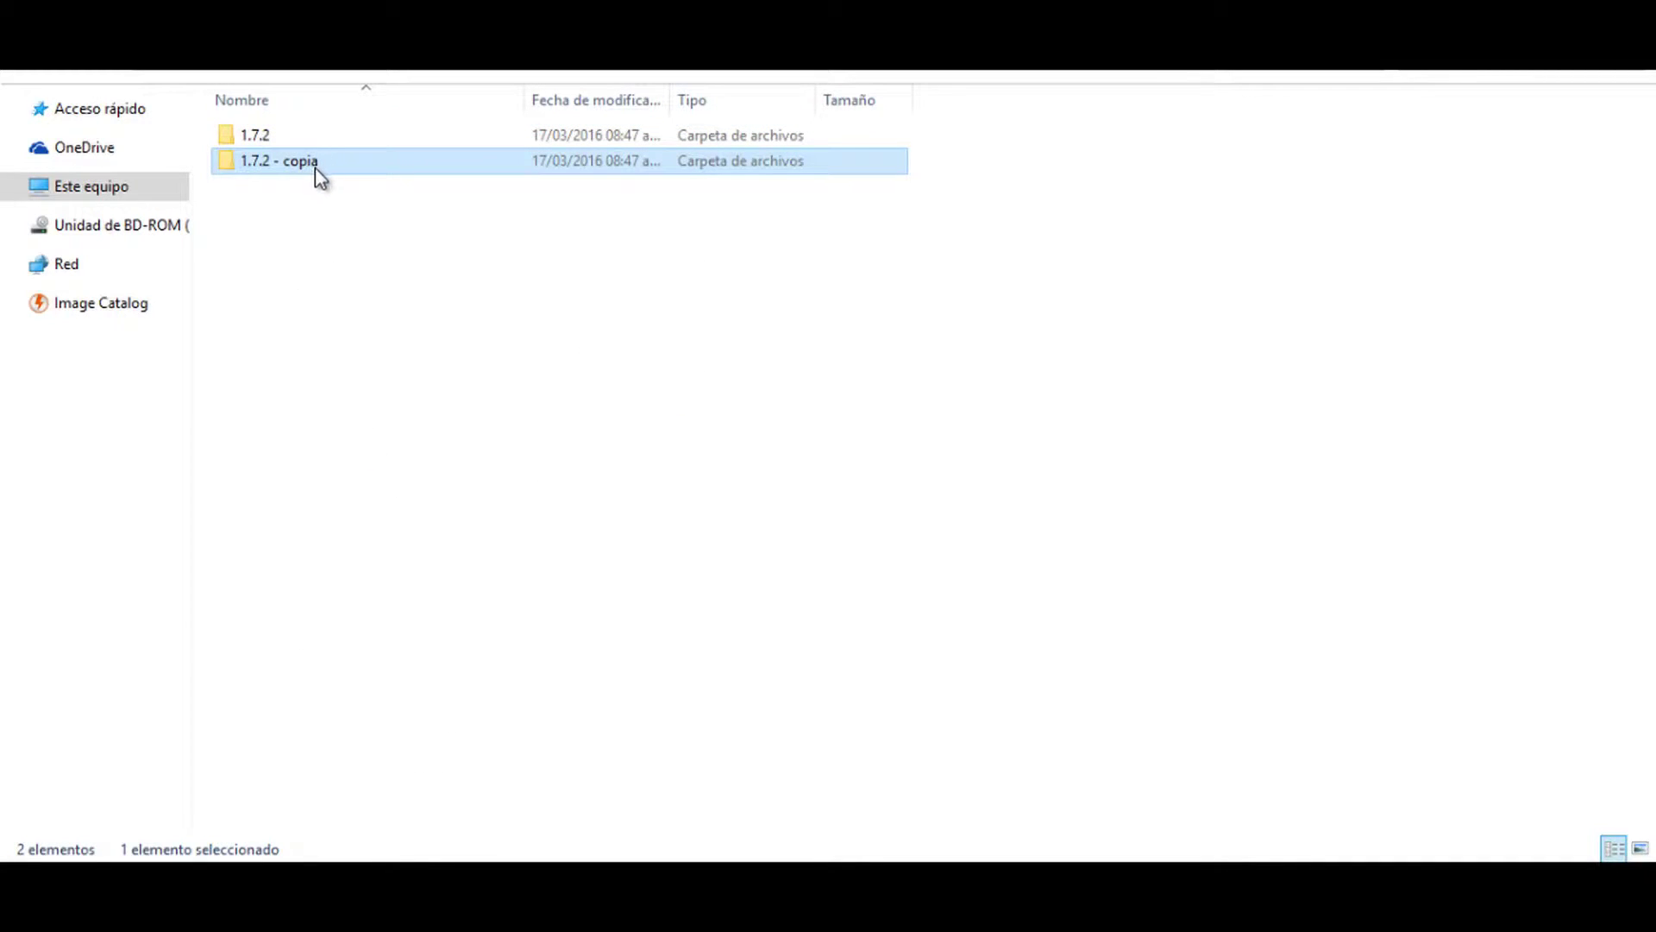
- Try to rename the copied folder as 1.7.2, declining to merge it with the existing folder
right_click(321, 164)
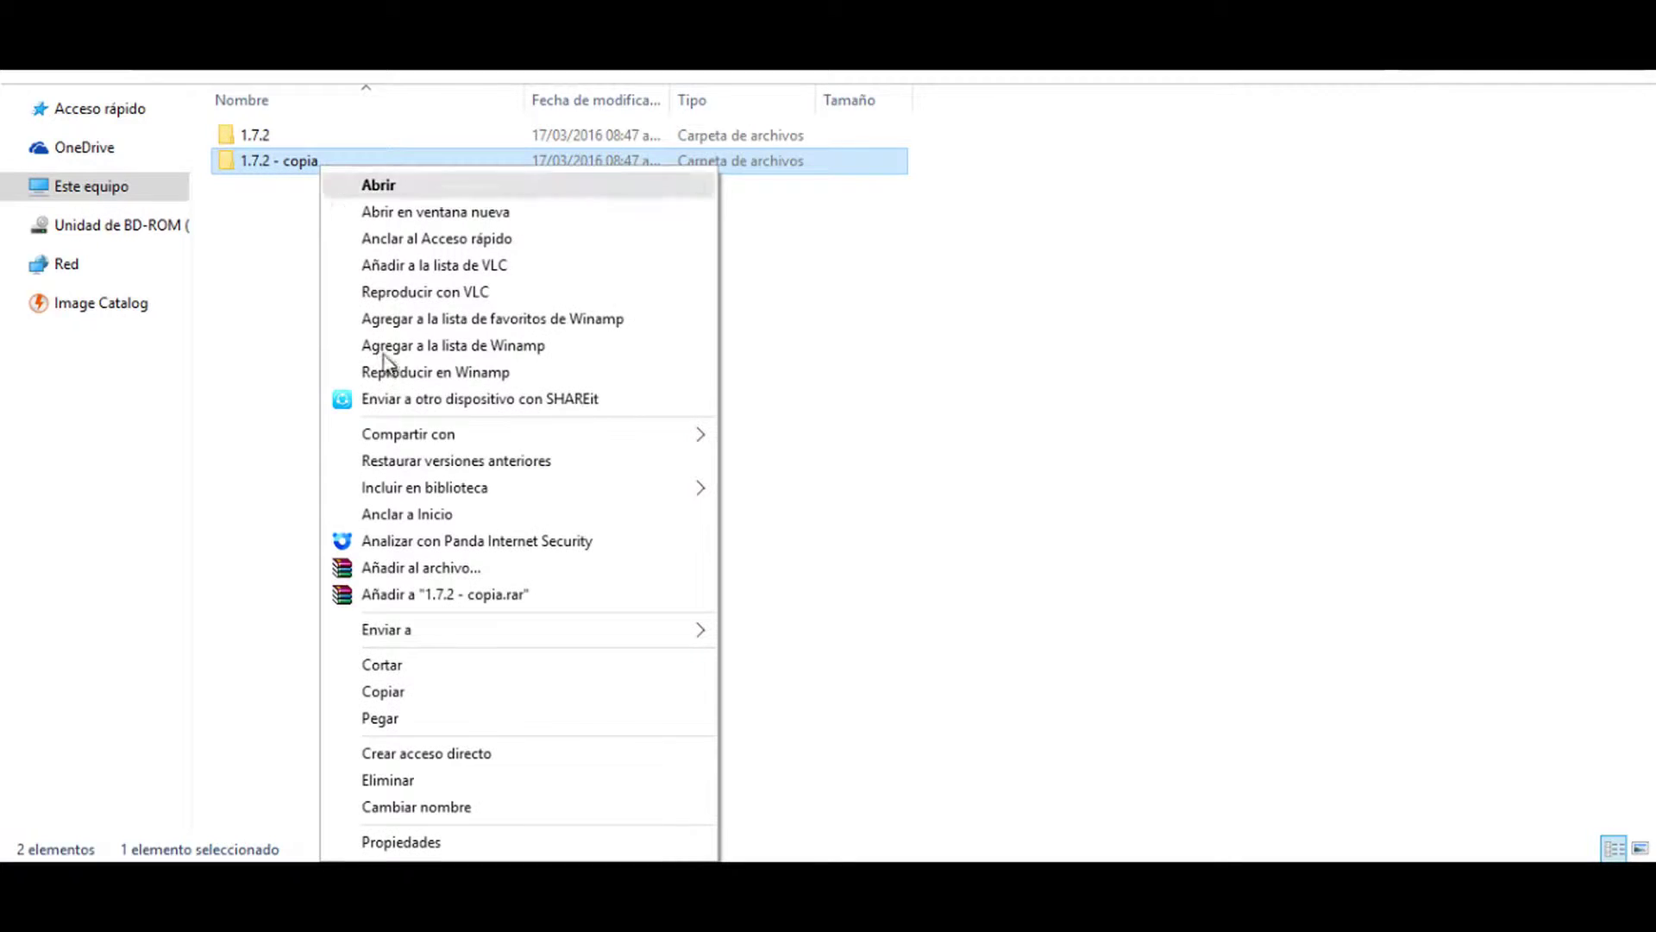
left_click(483, 803)
left_click(319, 169)
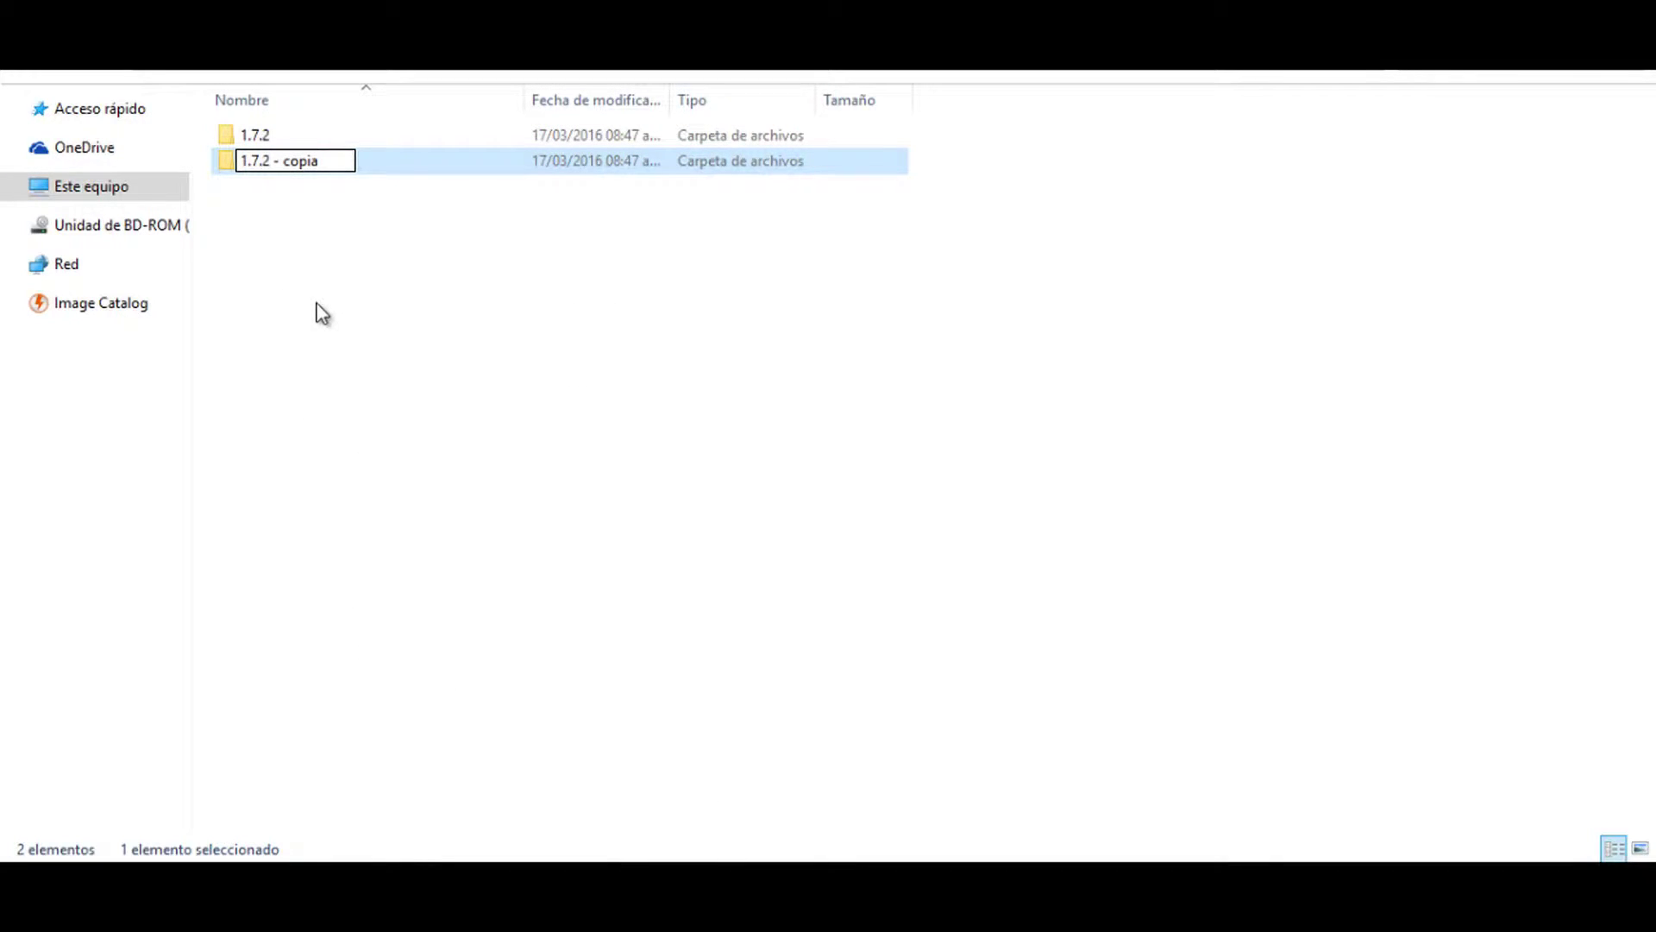
key("BackSpace")
key("BackSpace")
key("BackSpace")
key("BackSpace")
key("BackSpace")
key("BackSpace")
key("BackSpace")
key("Return")
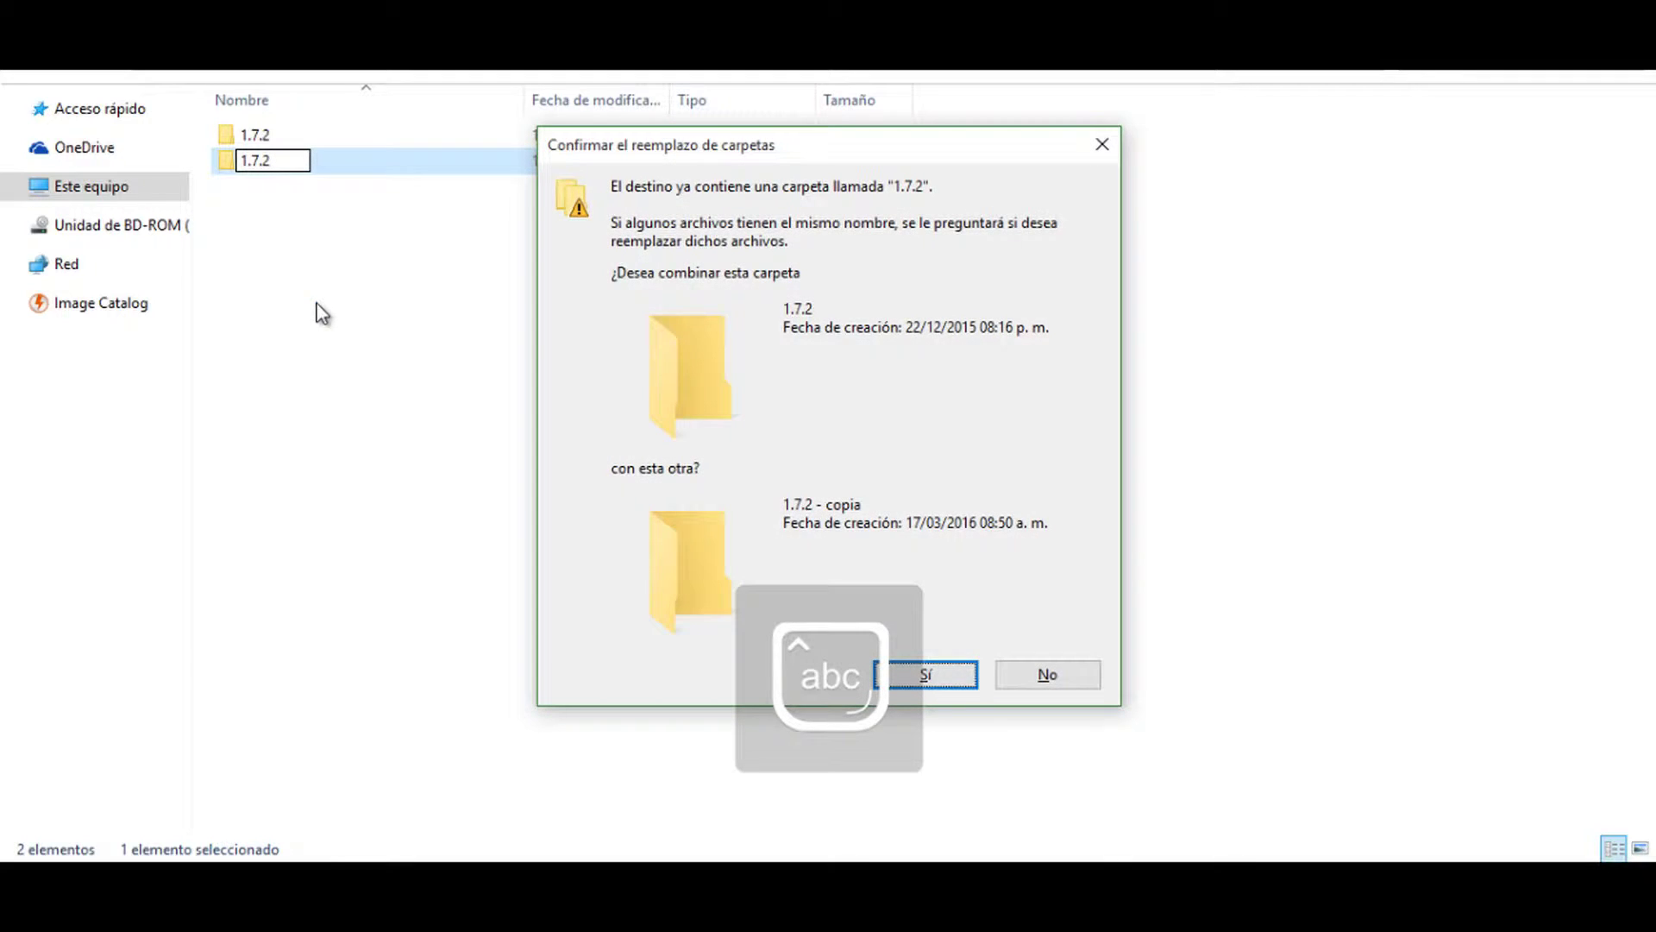
left_click(1066, 676)
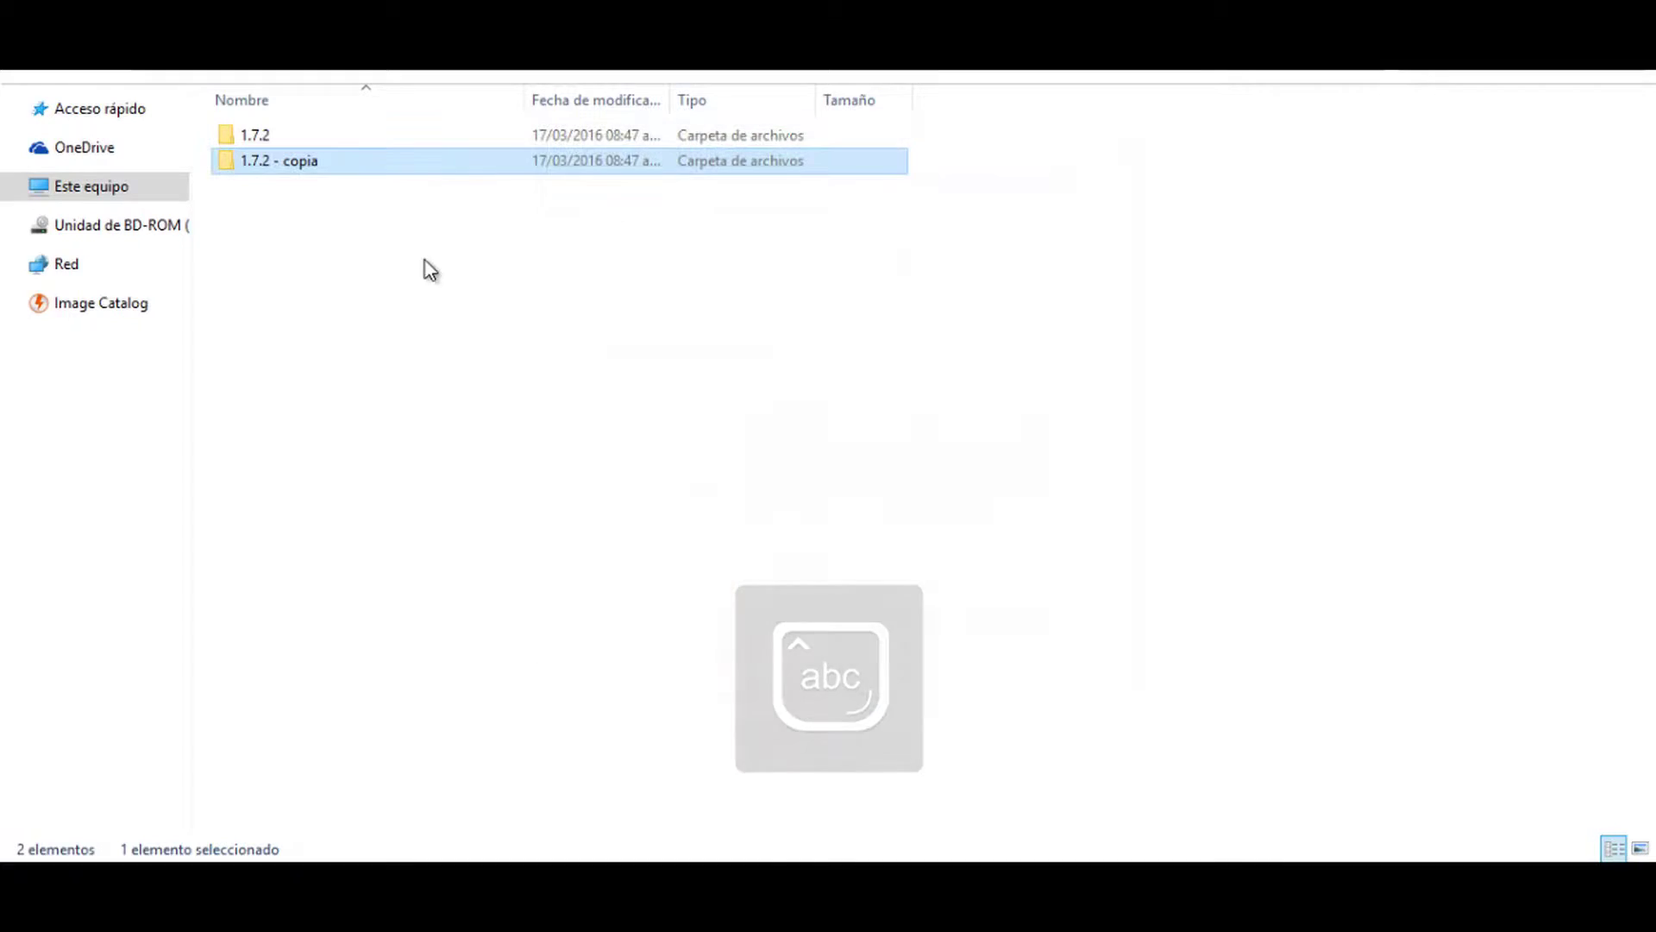
- Rename the copied folder "1.7.2 - copia" as "1.7.2 R"
right_click(369, 161)
left_click(528, 801)
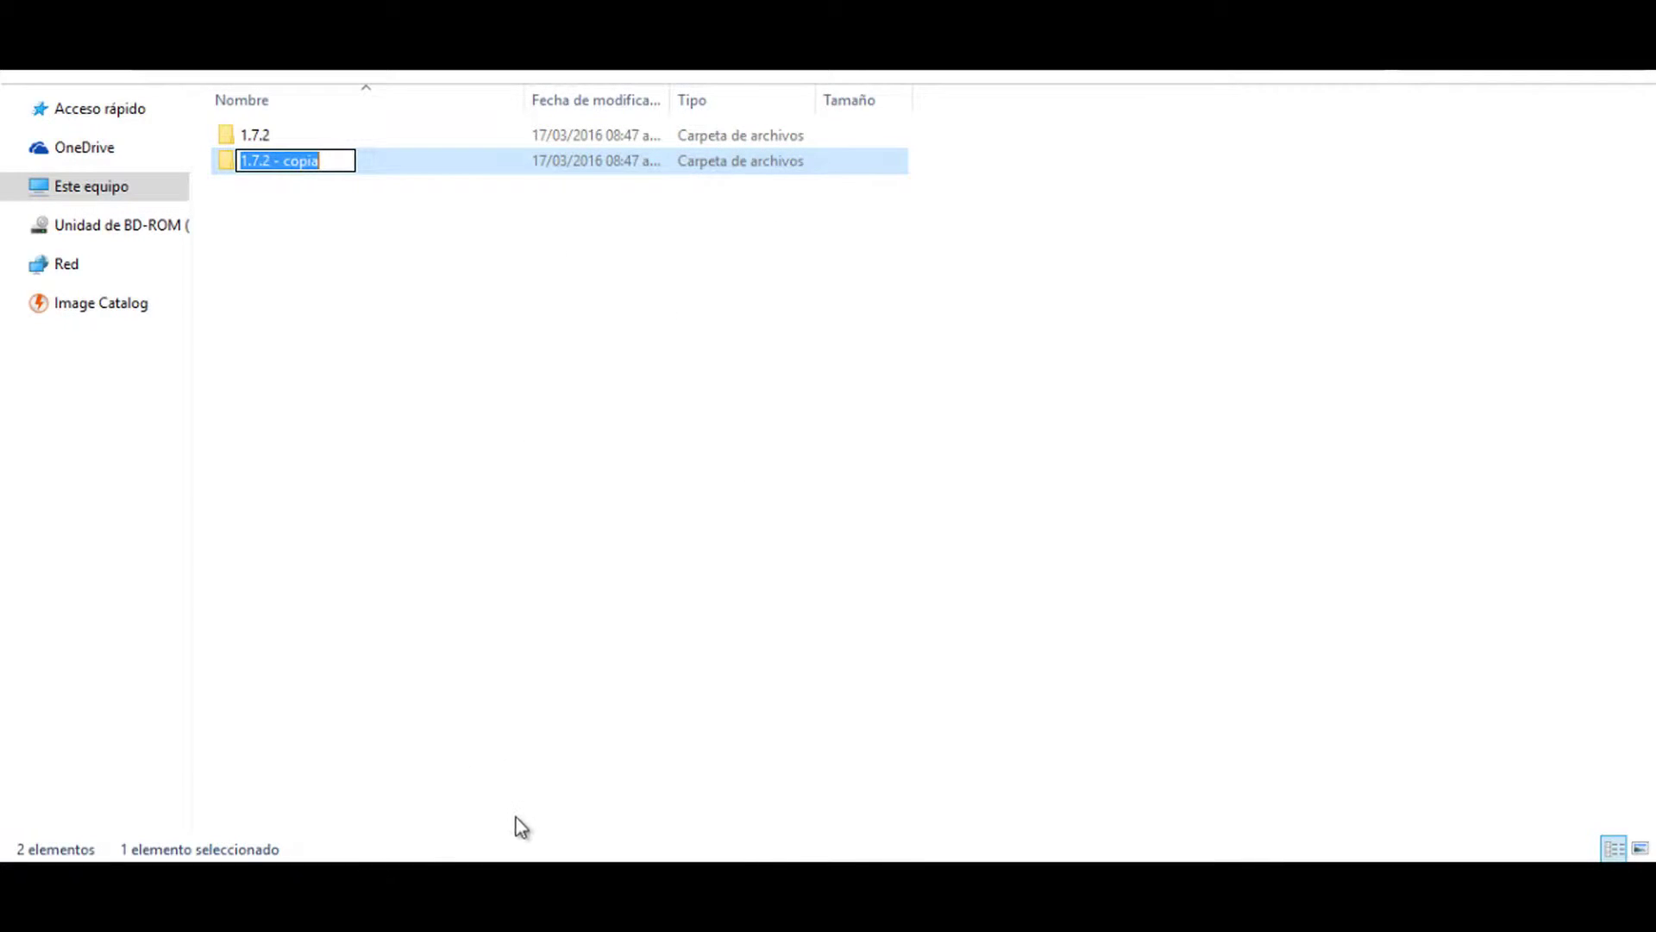
left_click_drag(343, 160, 261, 249)
key("Caps_Lock")
type("R")
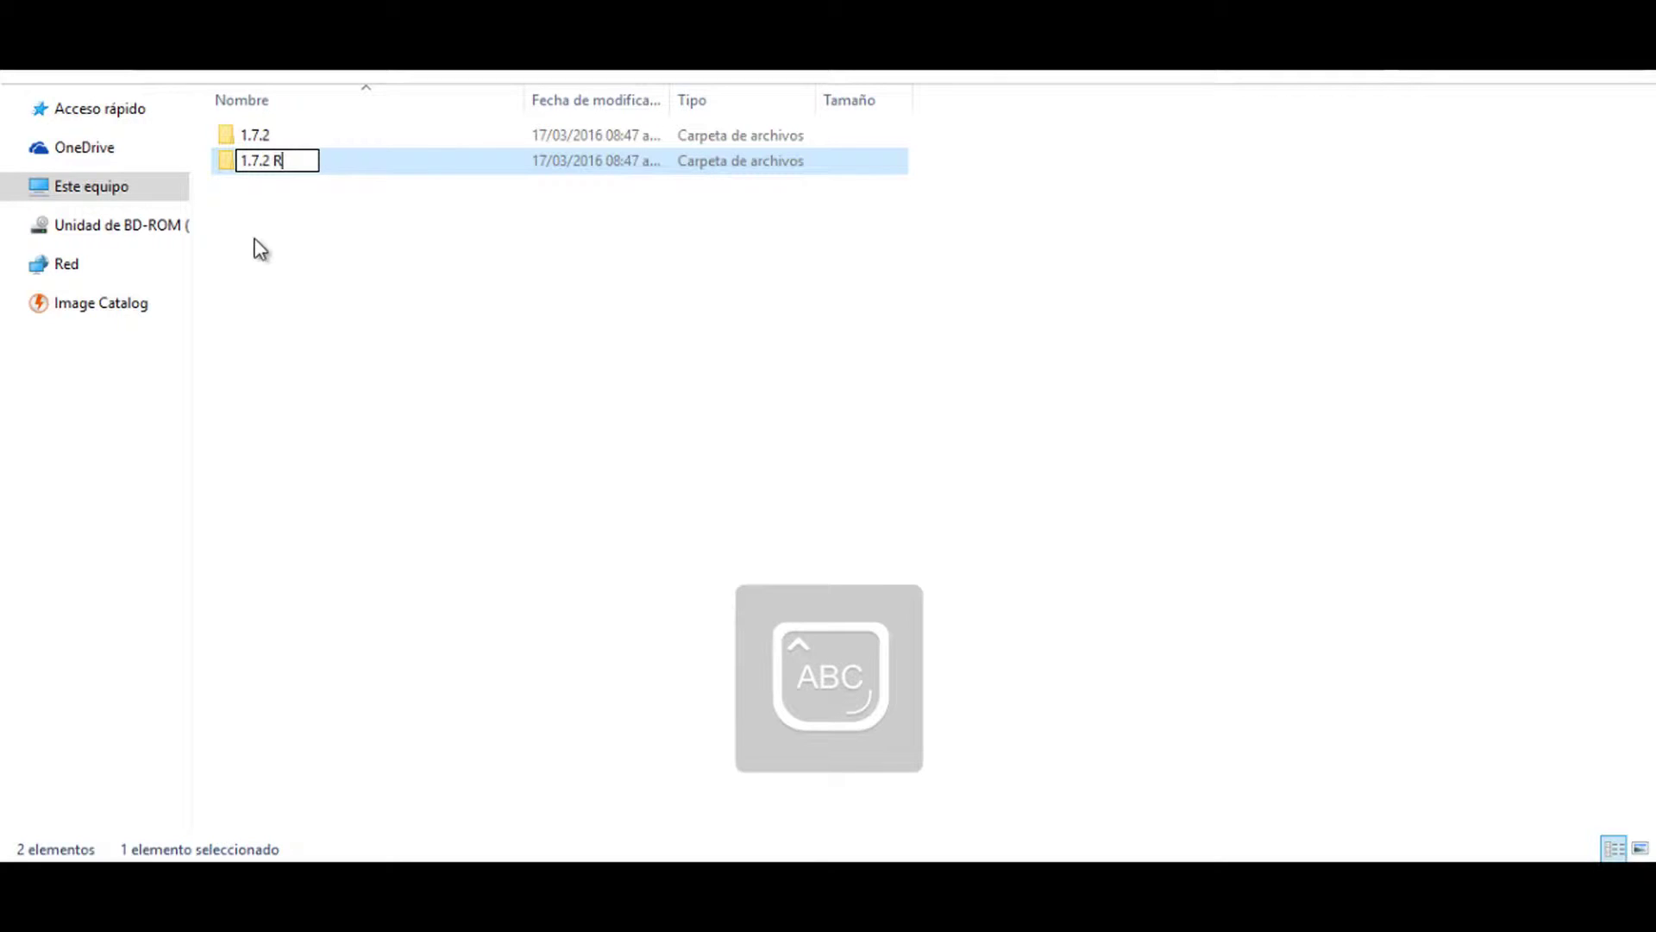
key("Caps_Lock")
key("Return")
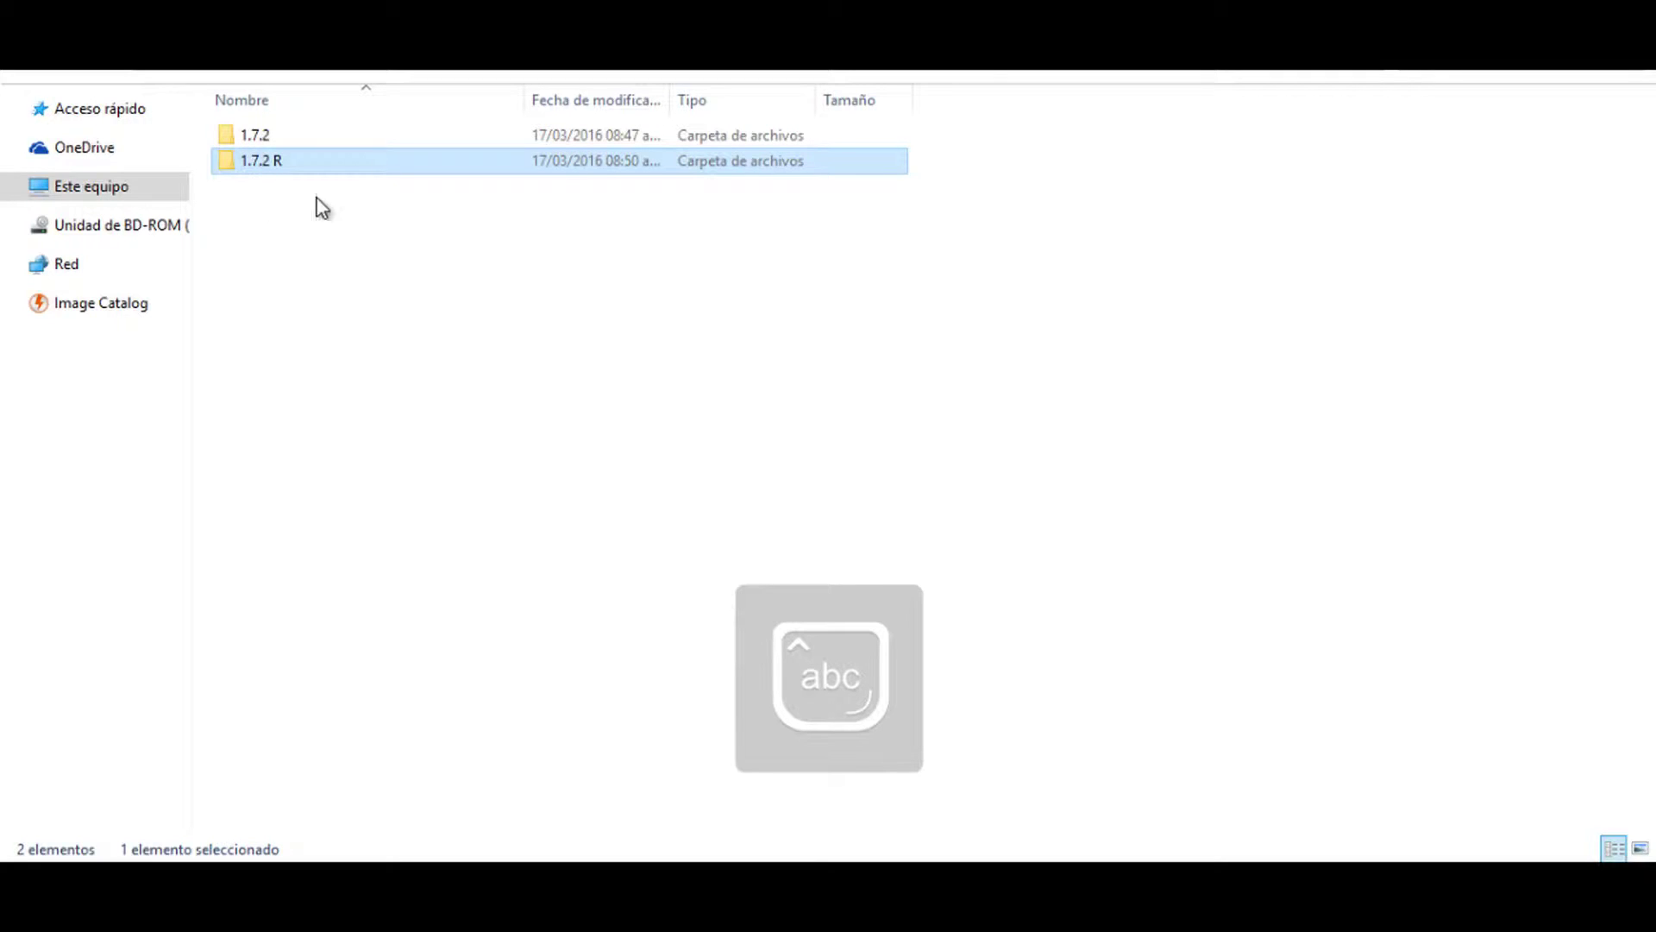
double_click(382, 163)
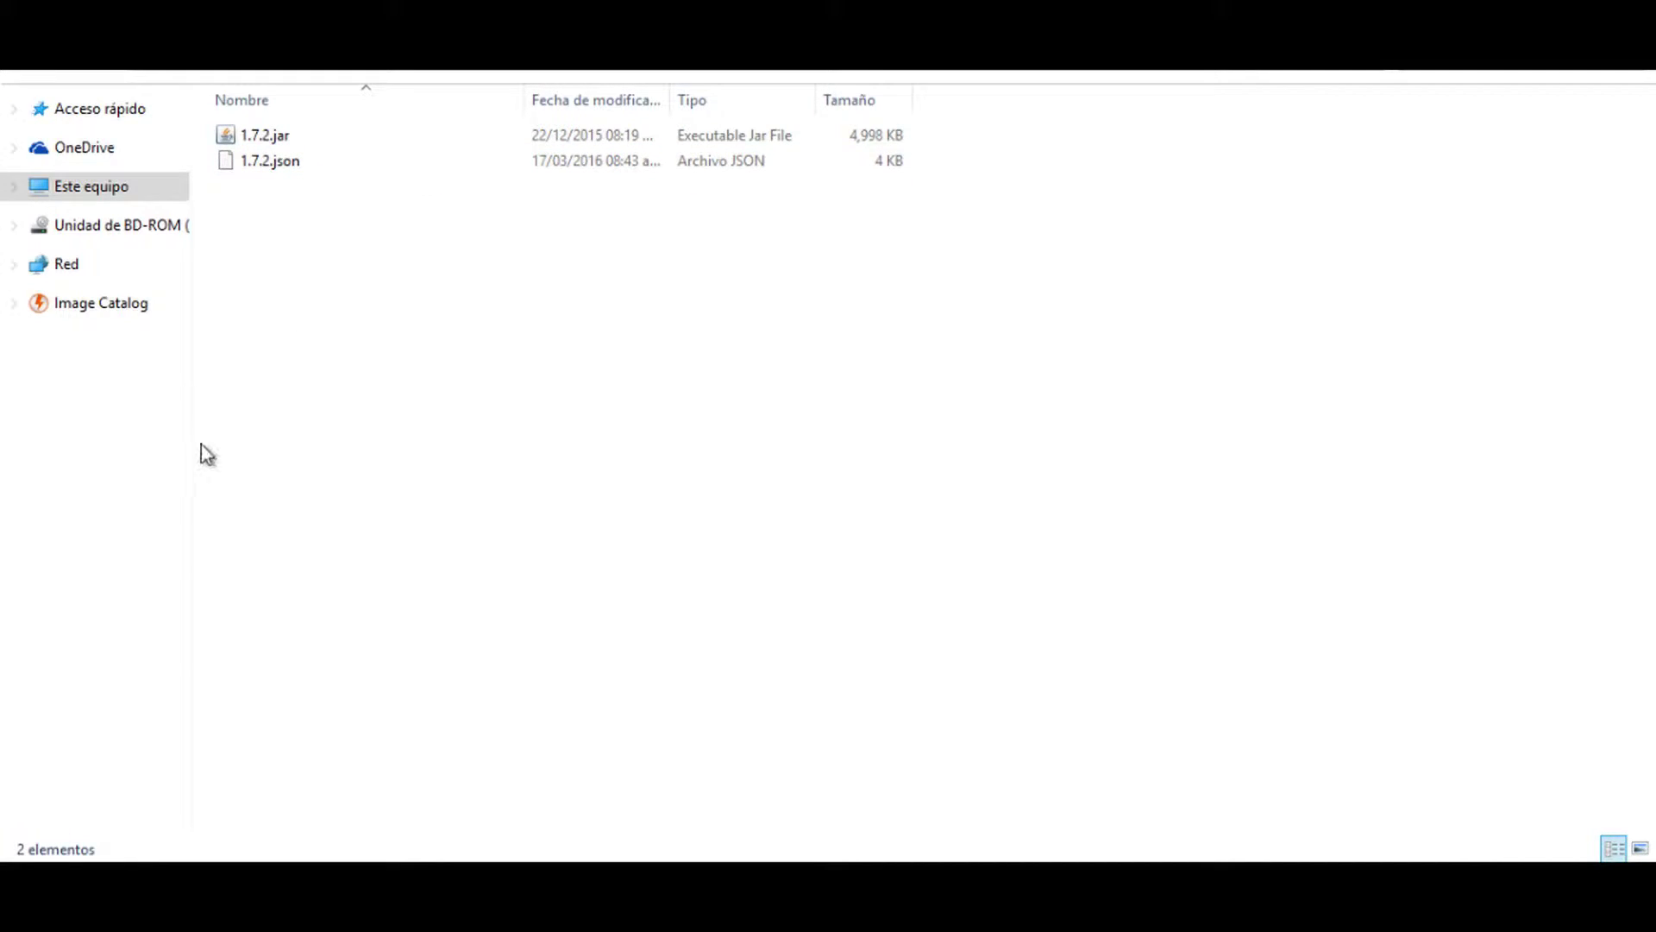
left_click(323, 159)
right_click(325, 161)
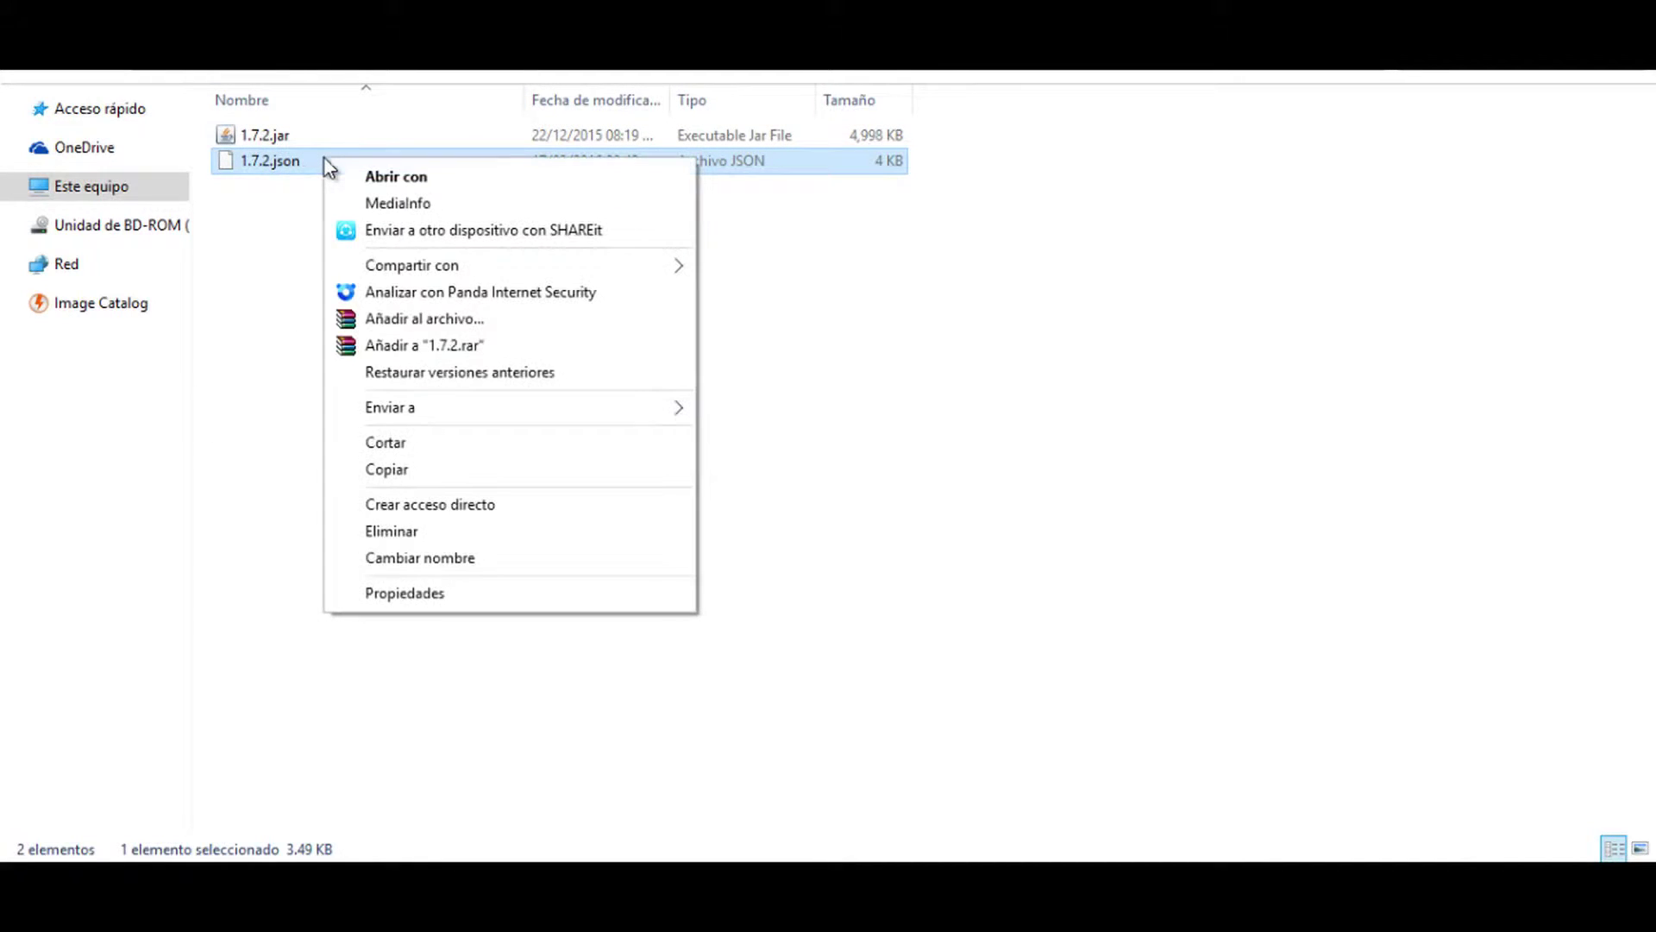
left_click(480, 561)
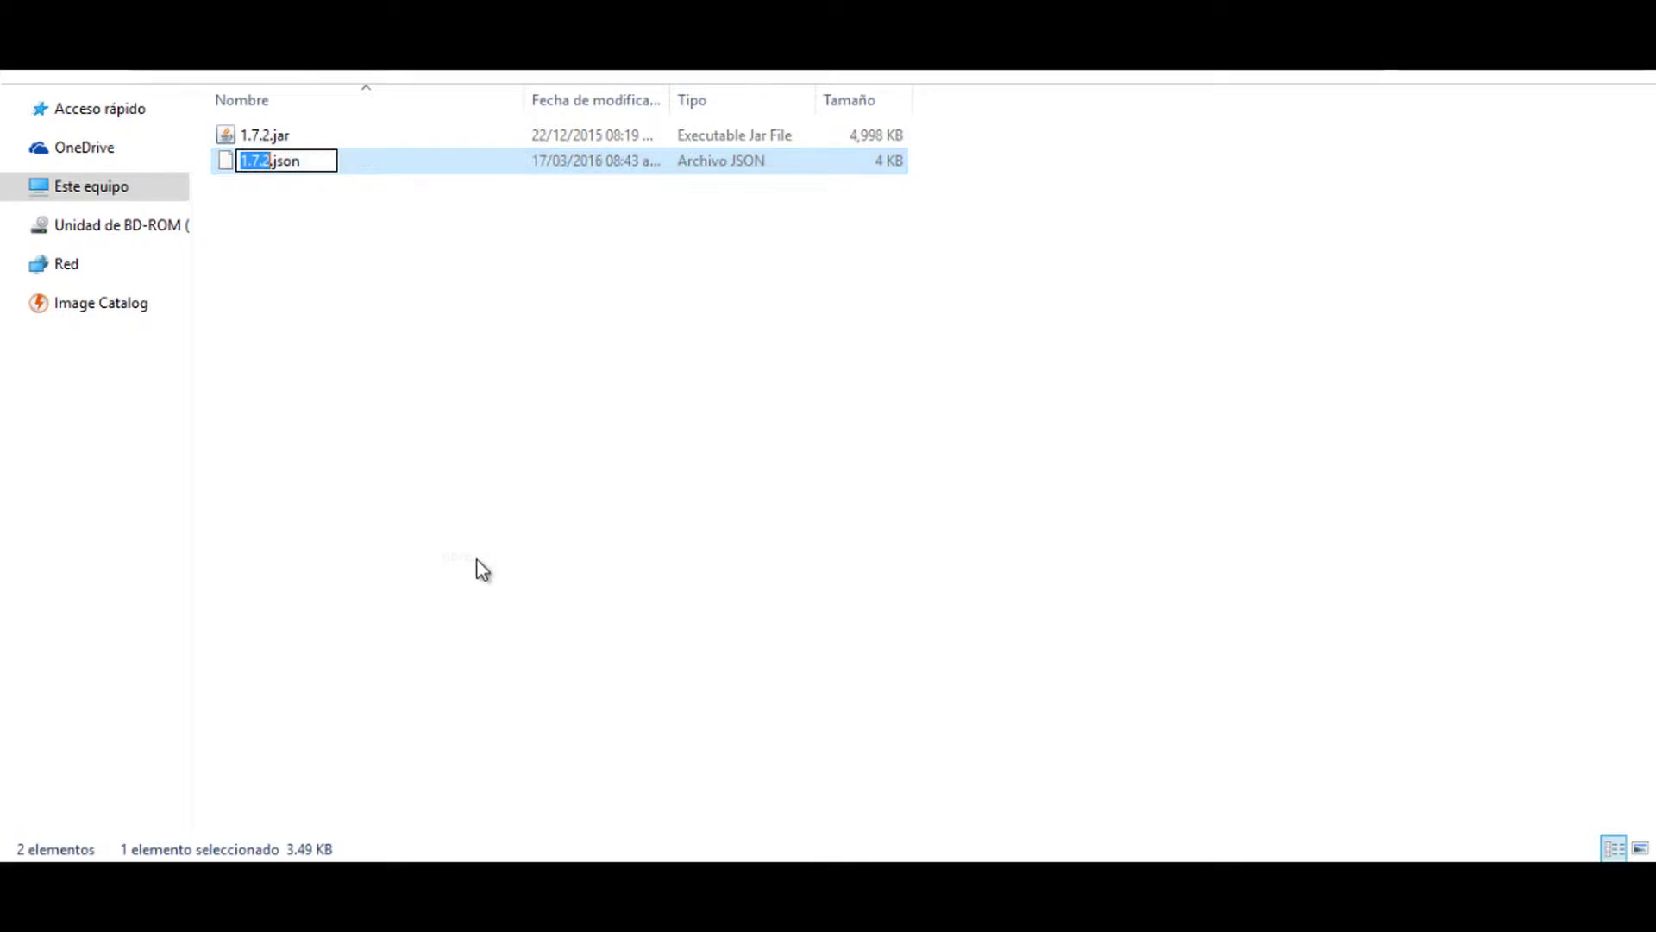
left_click(274, 161)
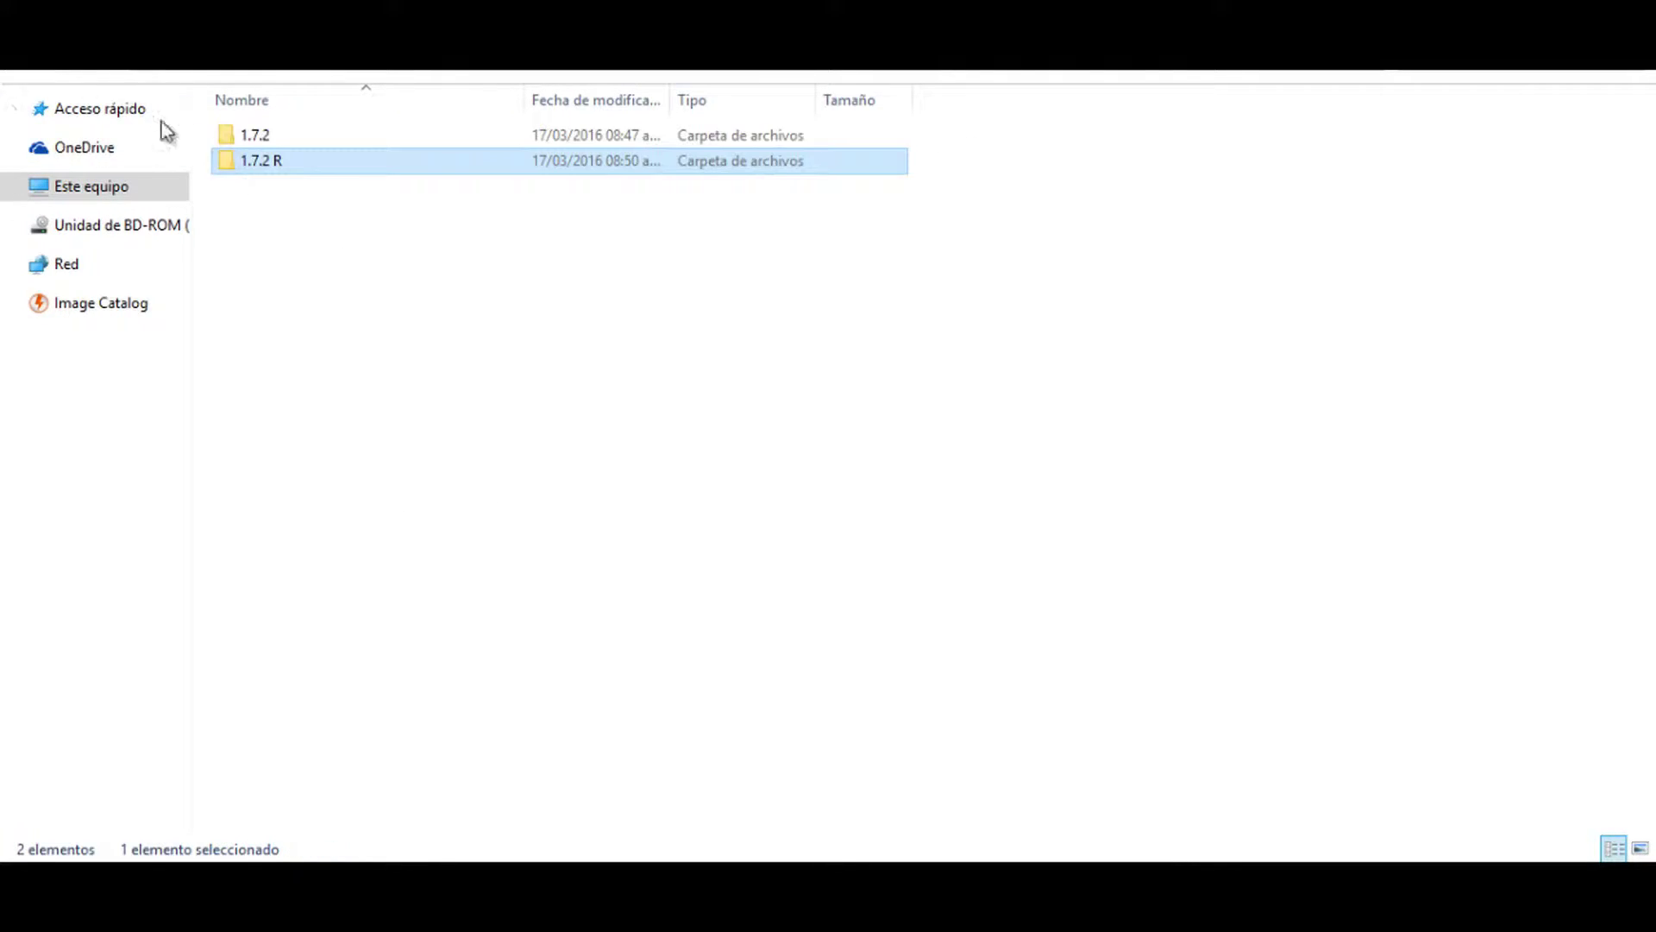
right_click(283, 164)
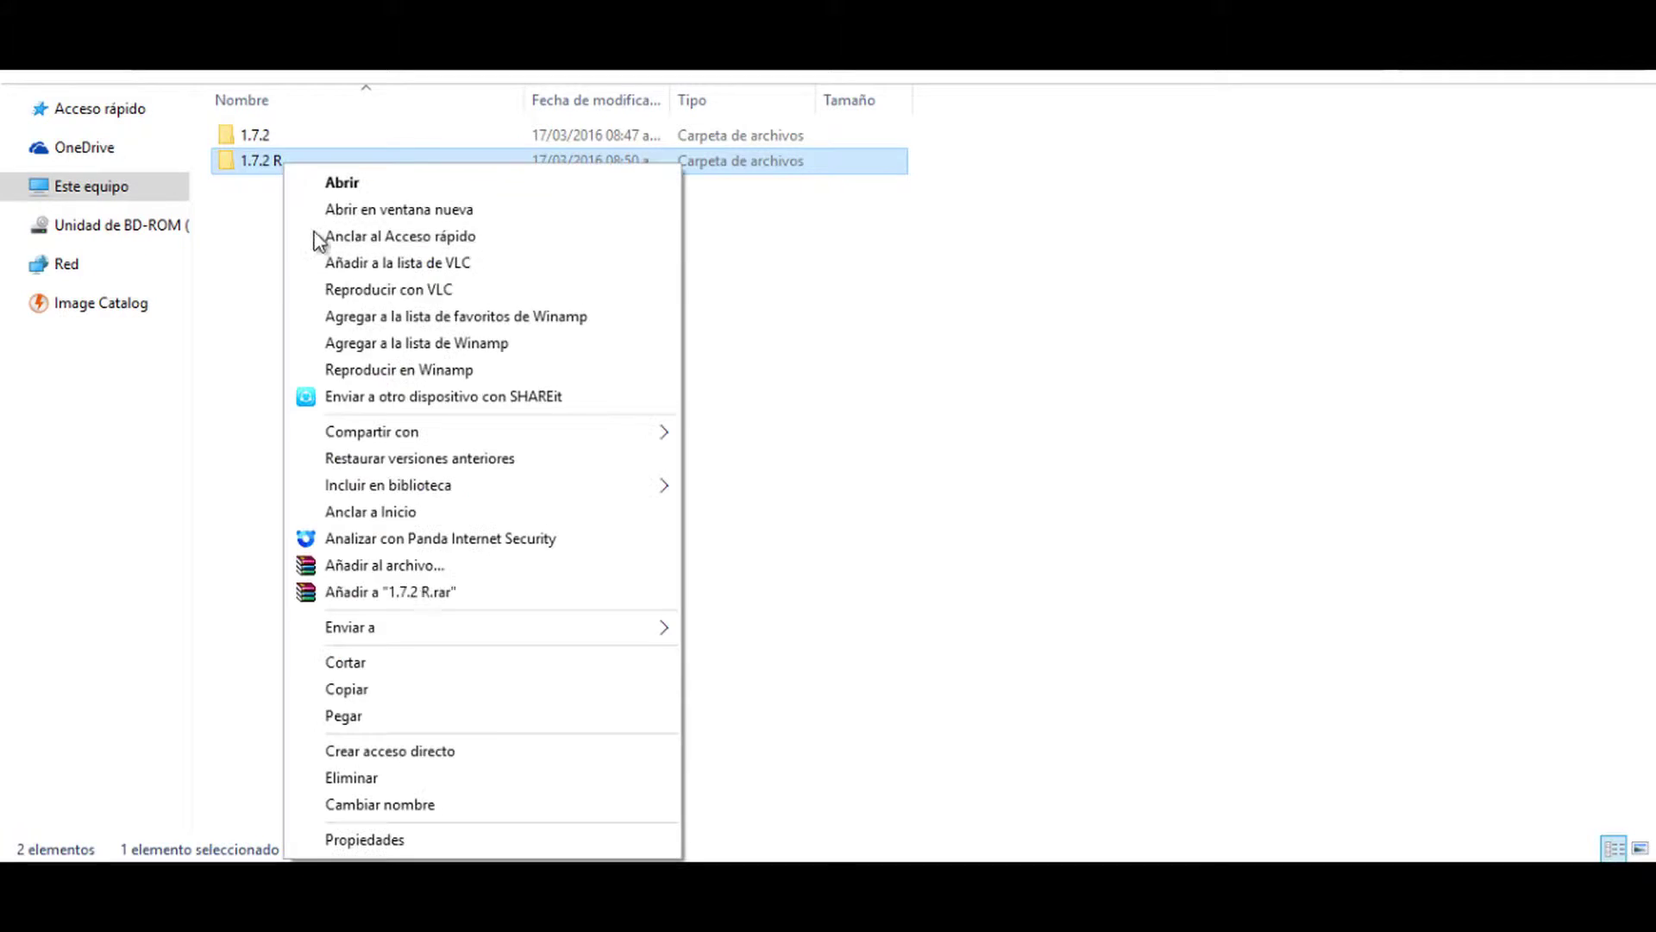
left_click(462, 804)
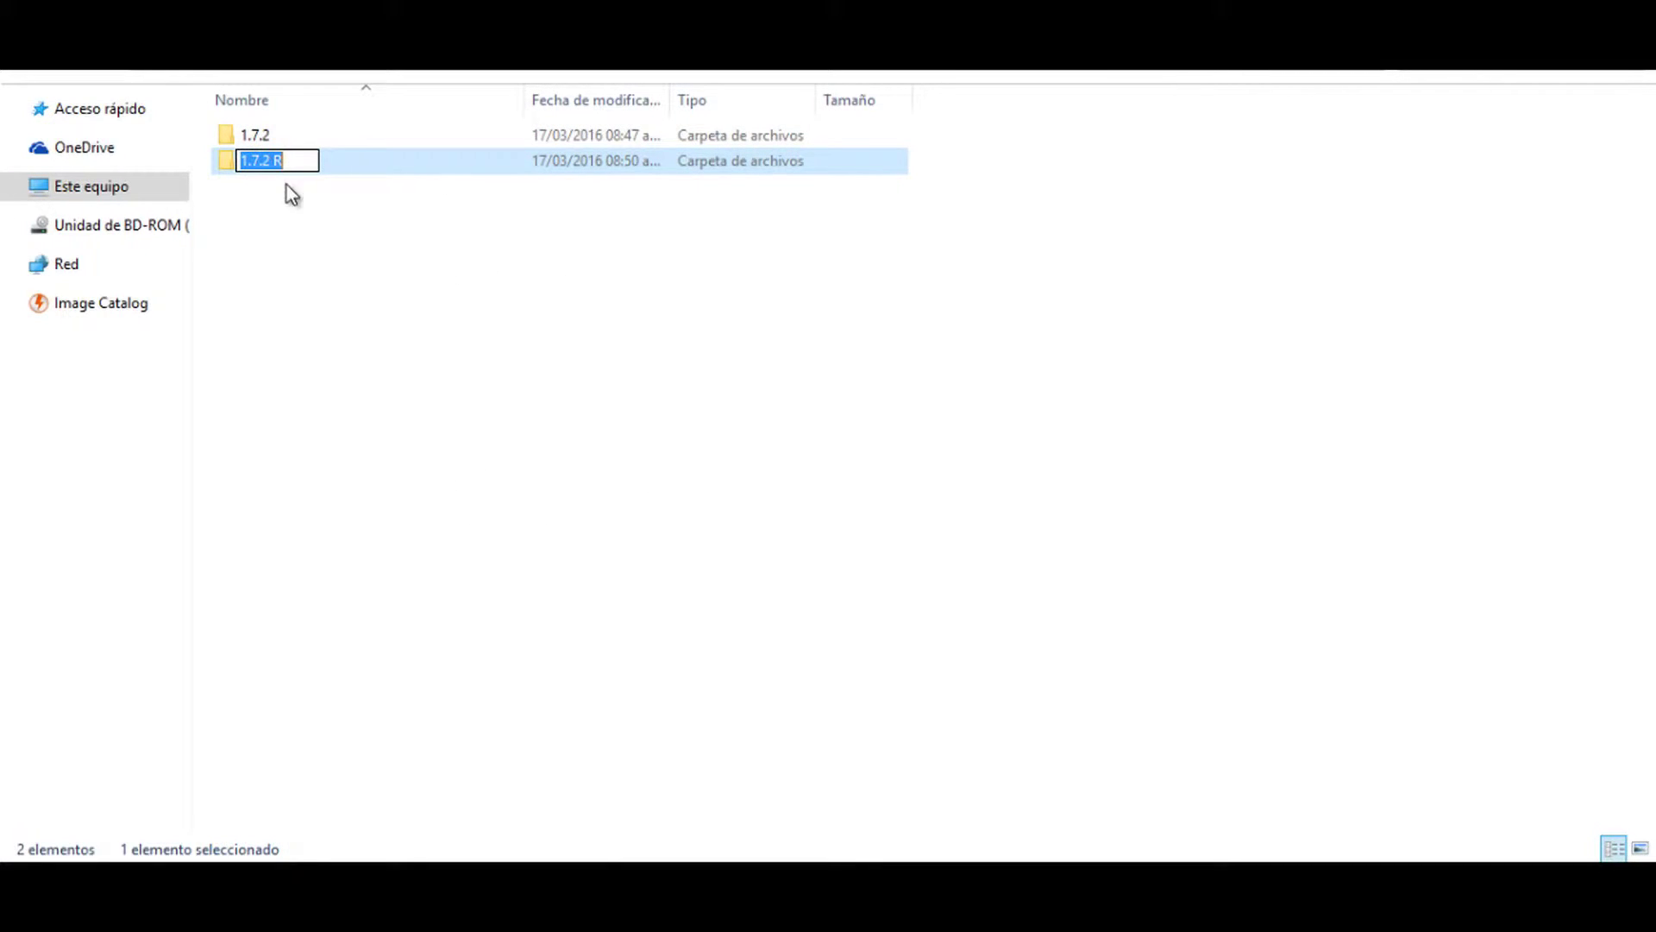
left_click(325, 186)
- Open the "1.7.2 R" folder and rename its JSON file as "1.7.2 R.json"
double_click(319, 167)
right_click(312, 171)
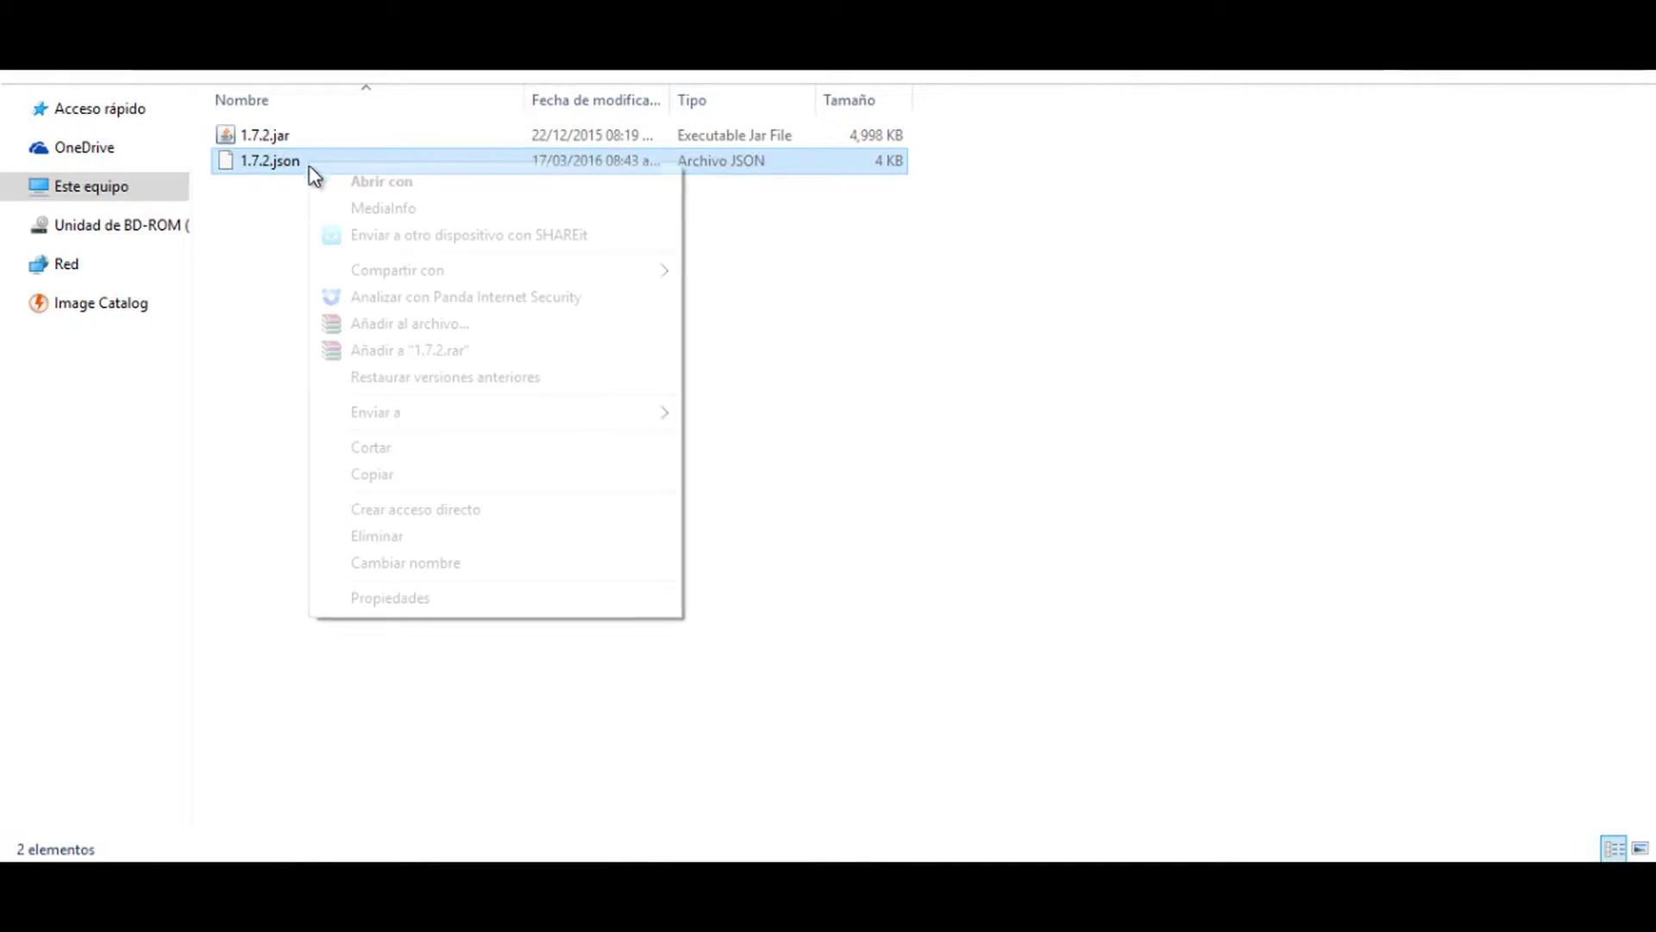
left_click(455, 563)
key("Right")
type("R")
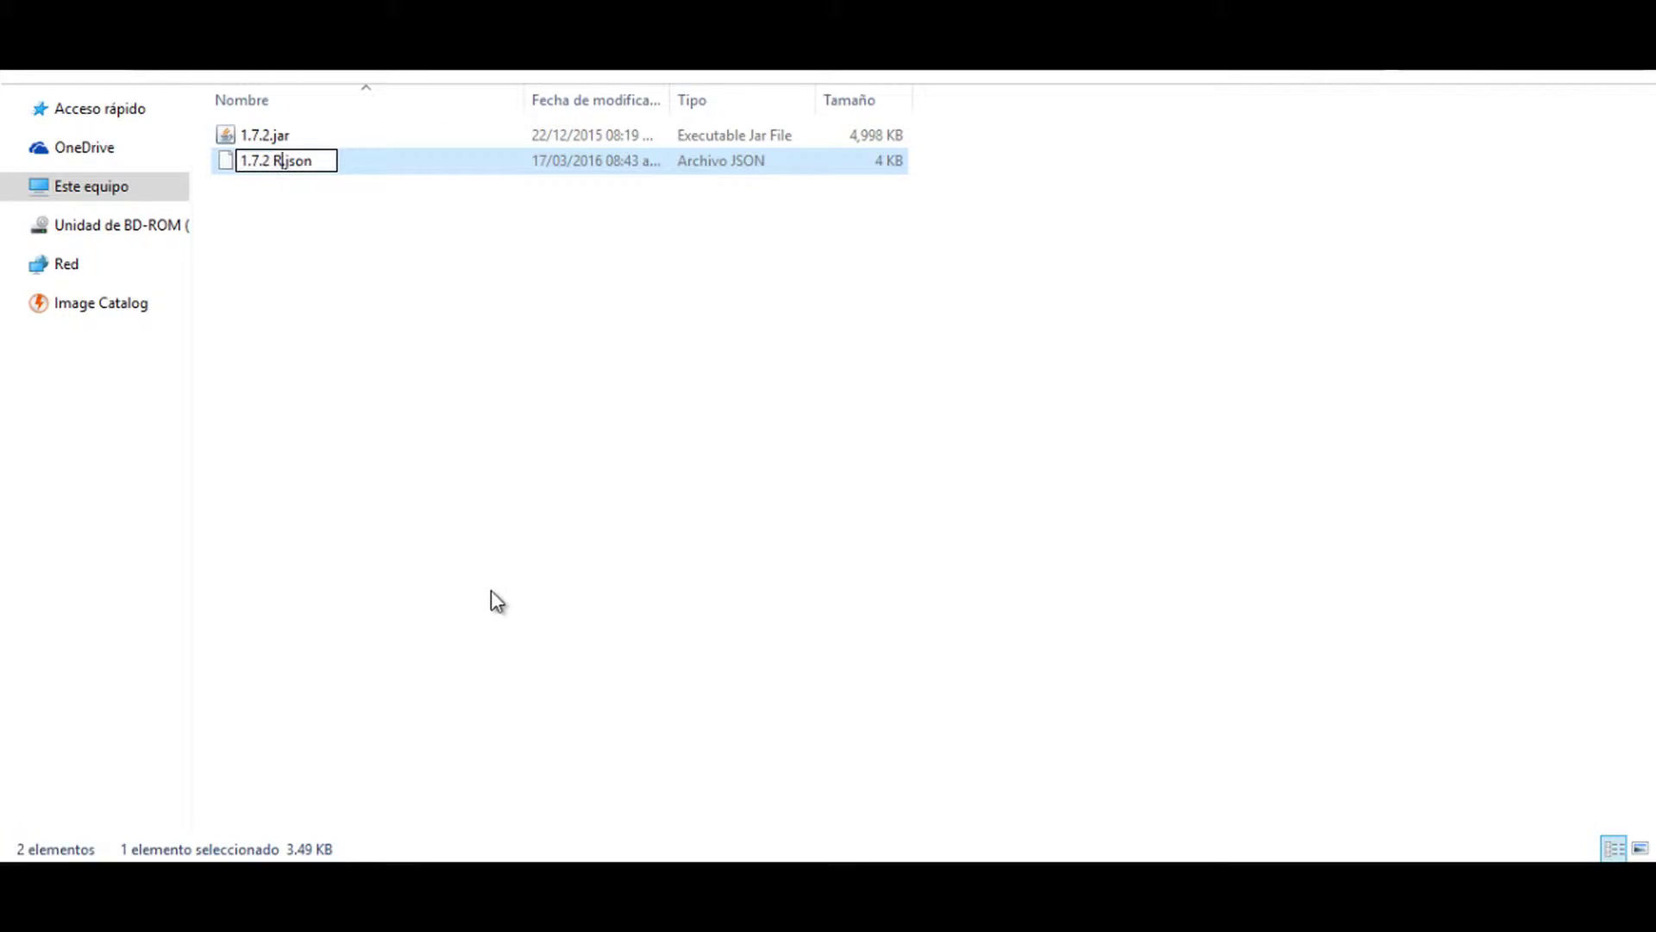
key("Return")
- Rename the 1.7.2.jar file as "1.7.2 R.jar"
right_click(312, 164)
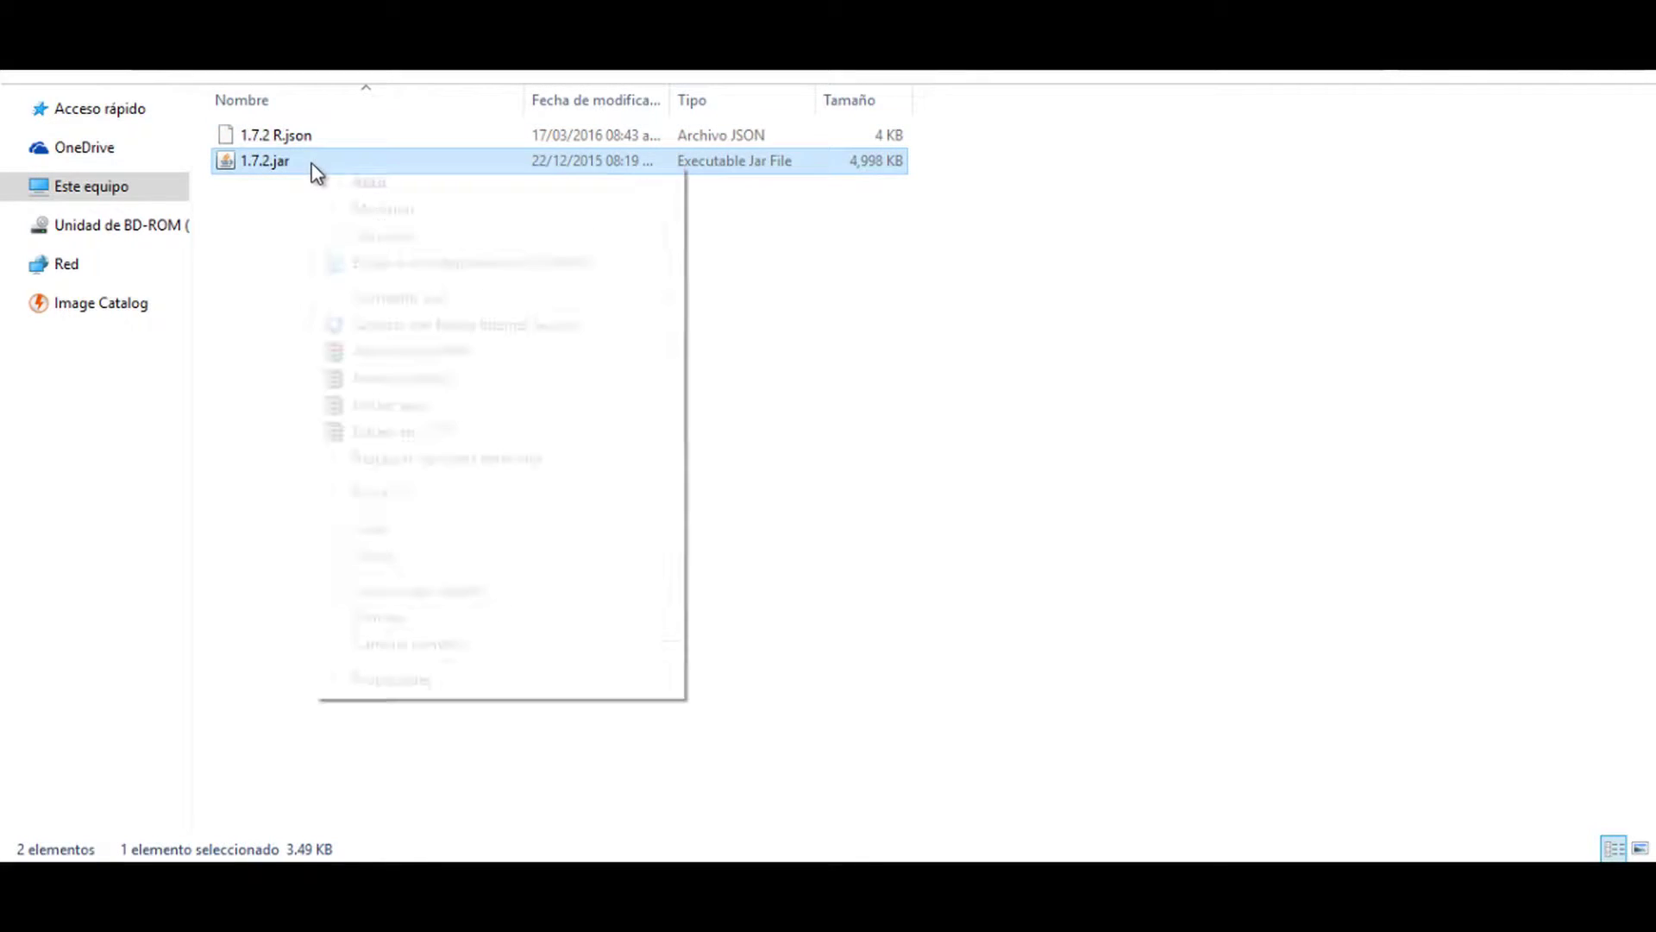
left_click(468, 643)
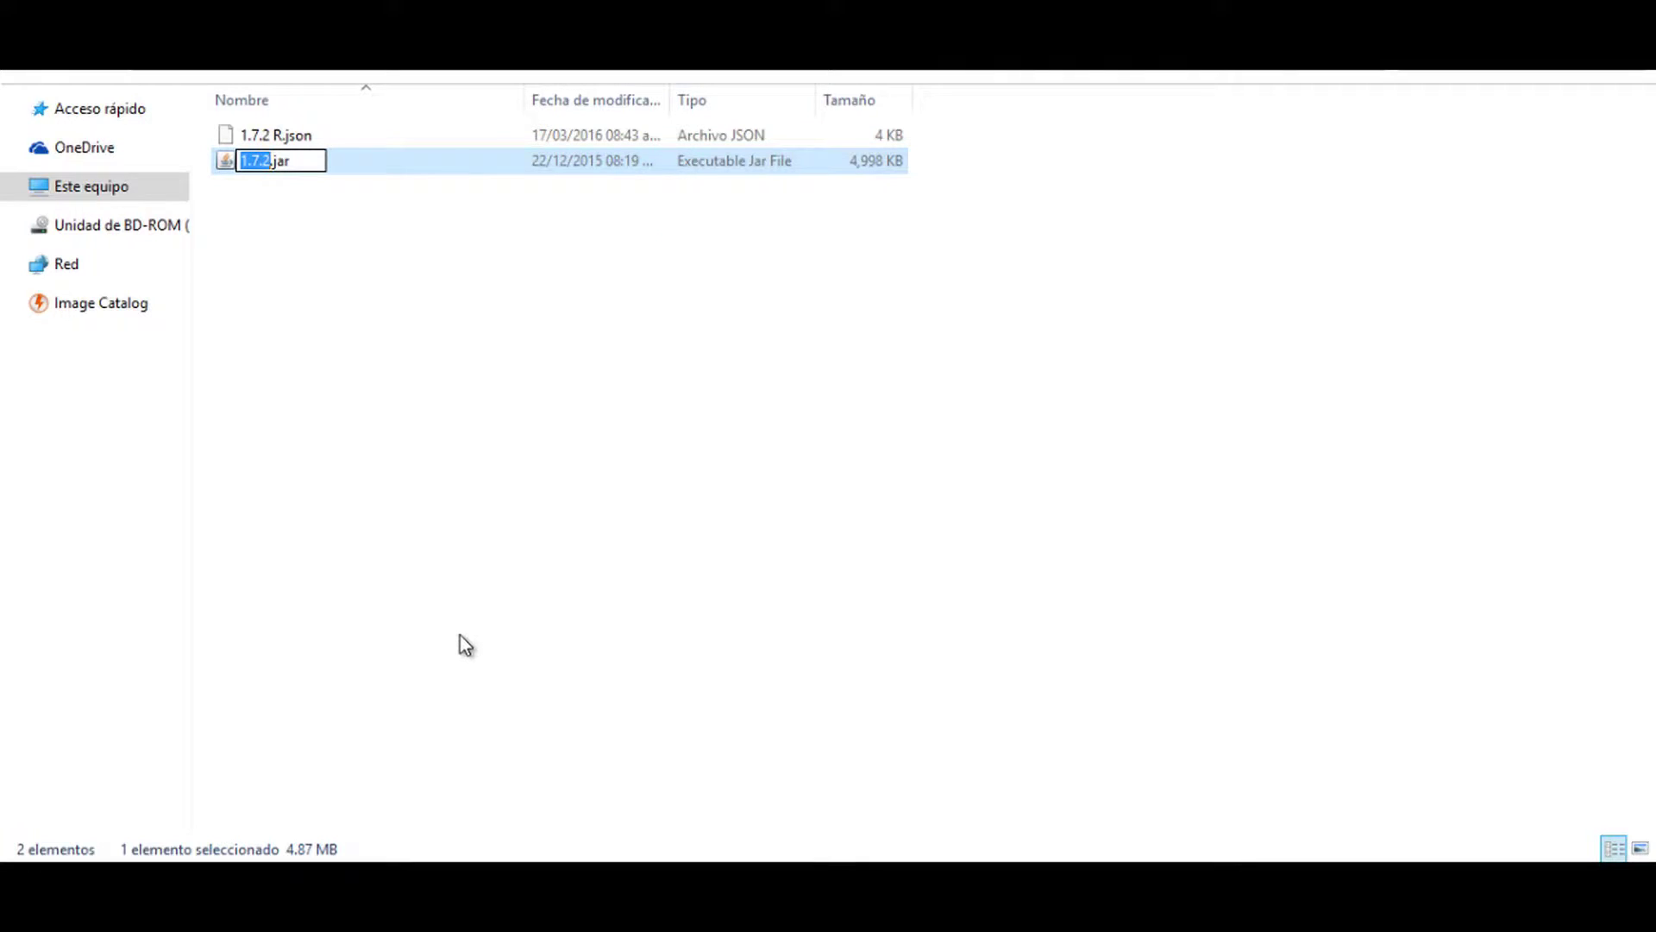
key("Right")
type("R")
key("Return")
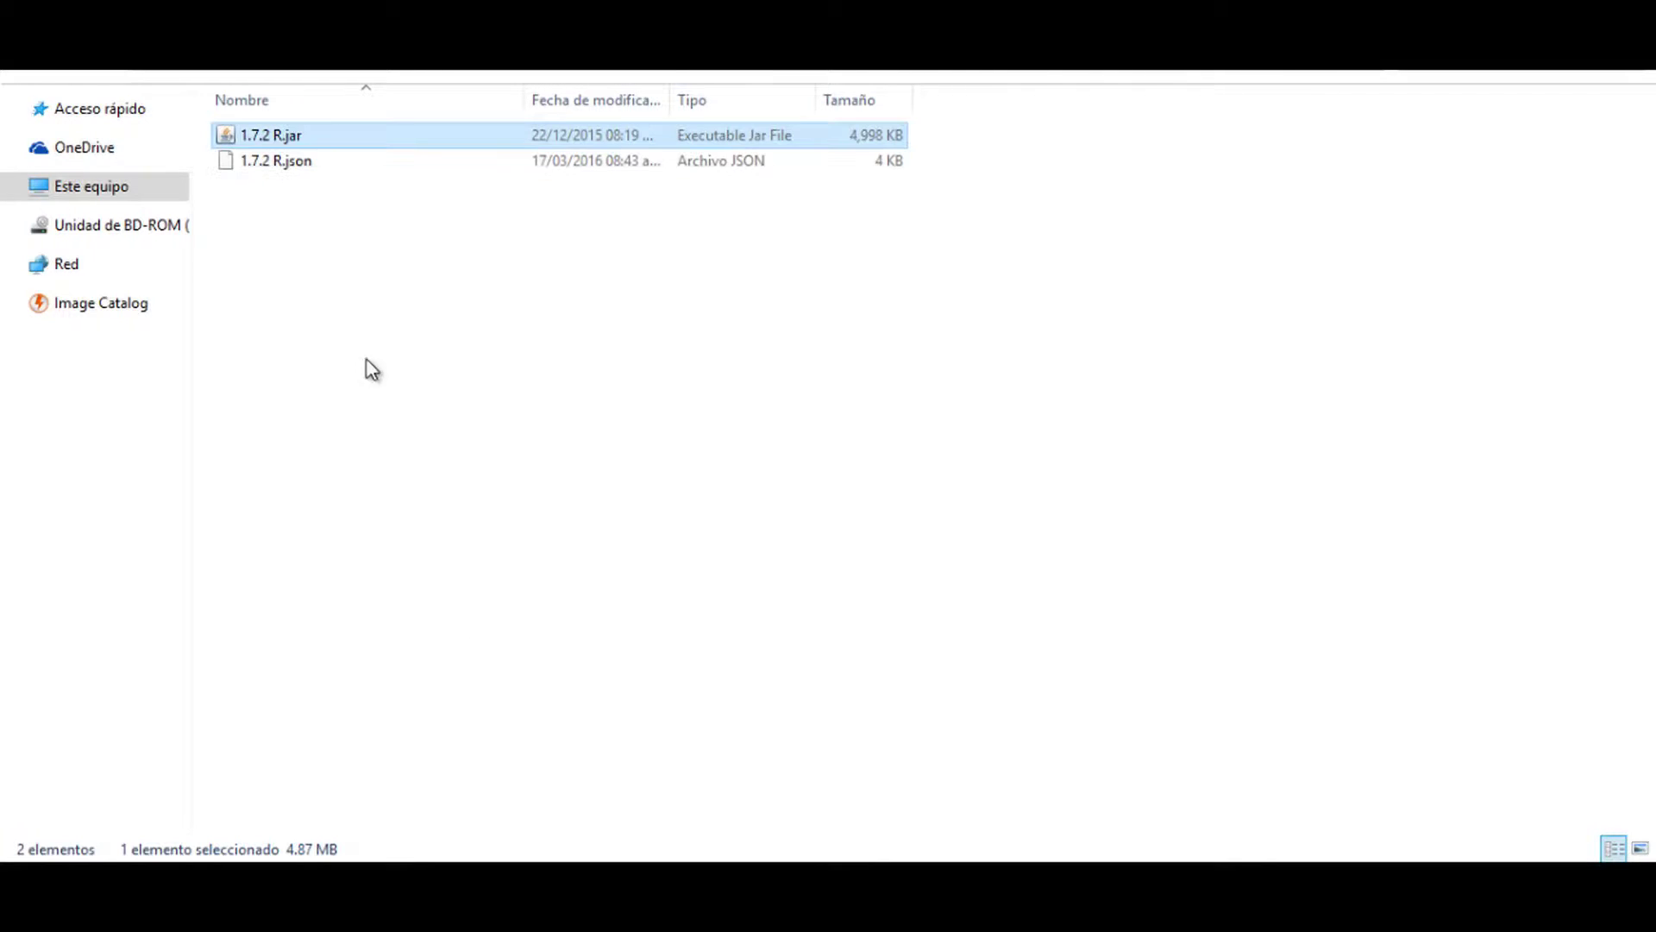
- Open "1.7.2 R.json" with Bloc de notas without making it the default application for .json files
double_click(320, 164)
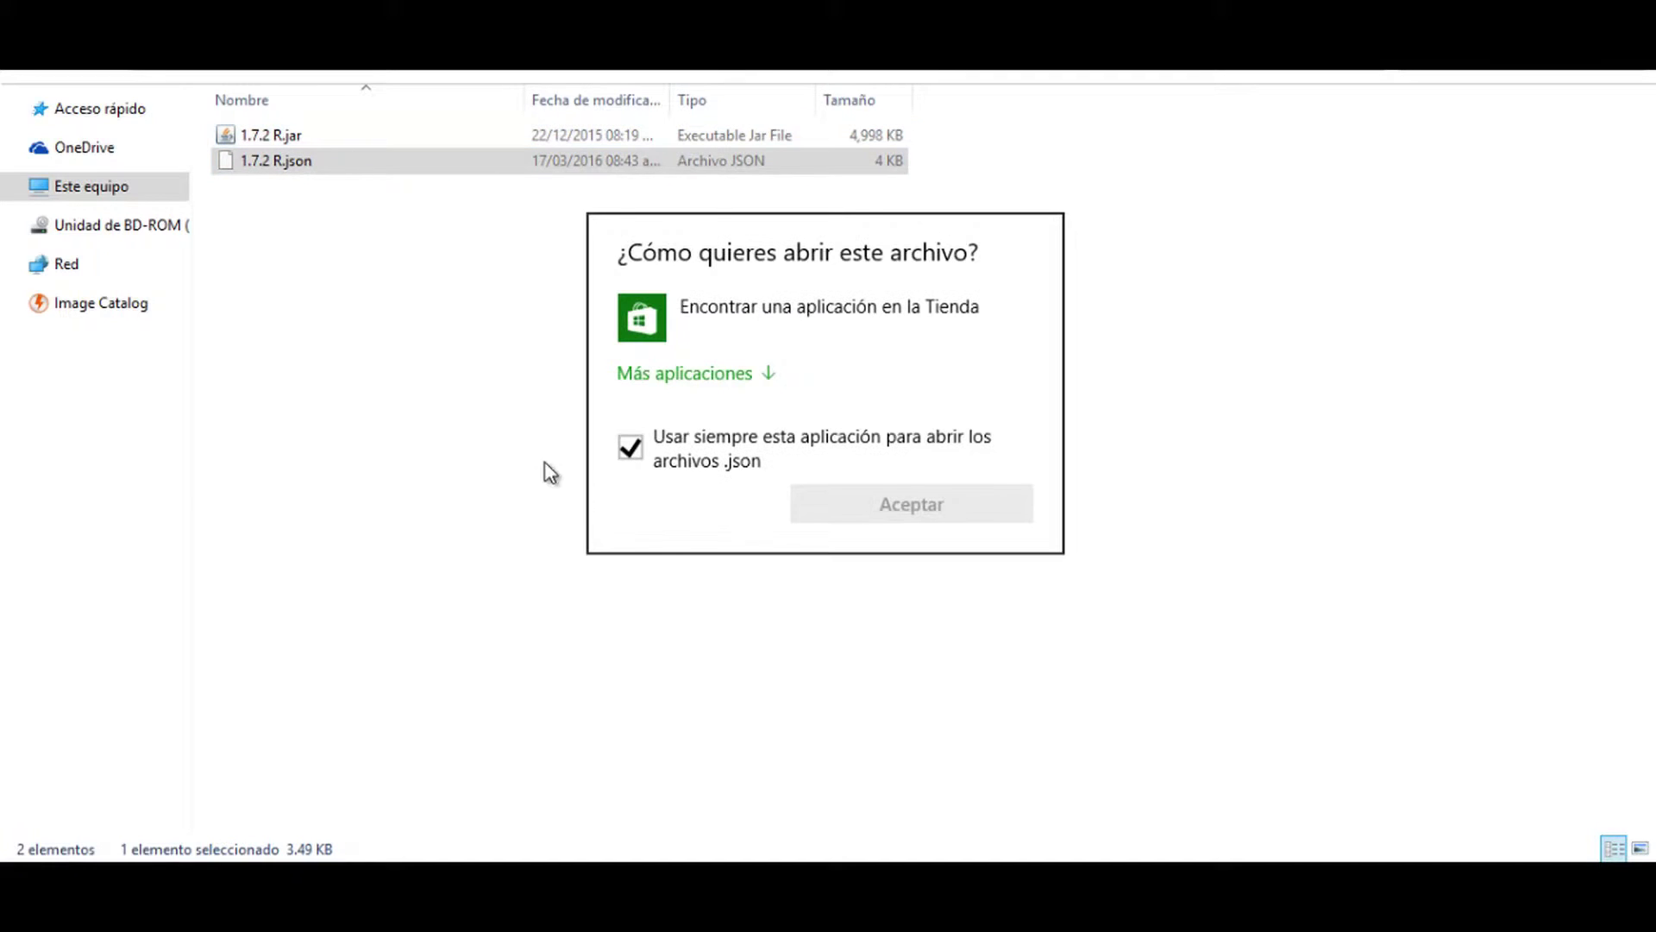
left_click(630, 447)
left_click(744, 380)
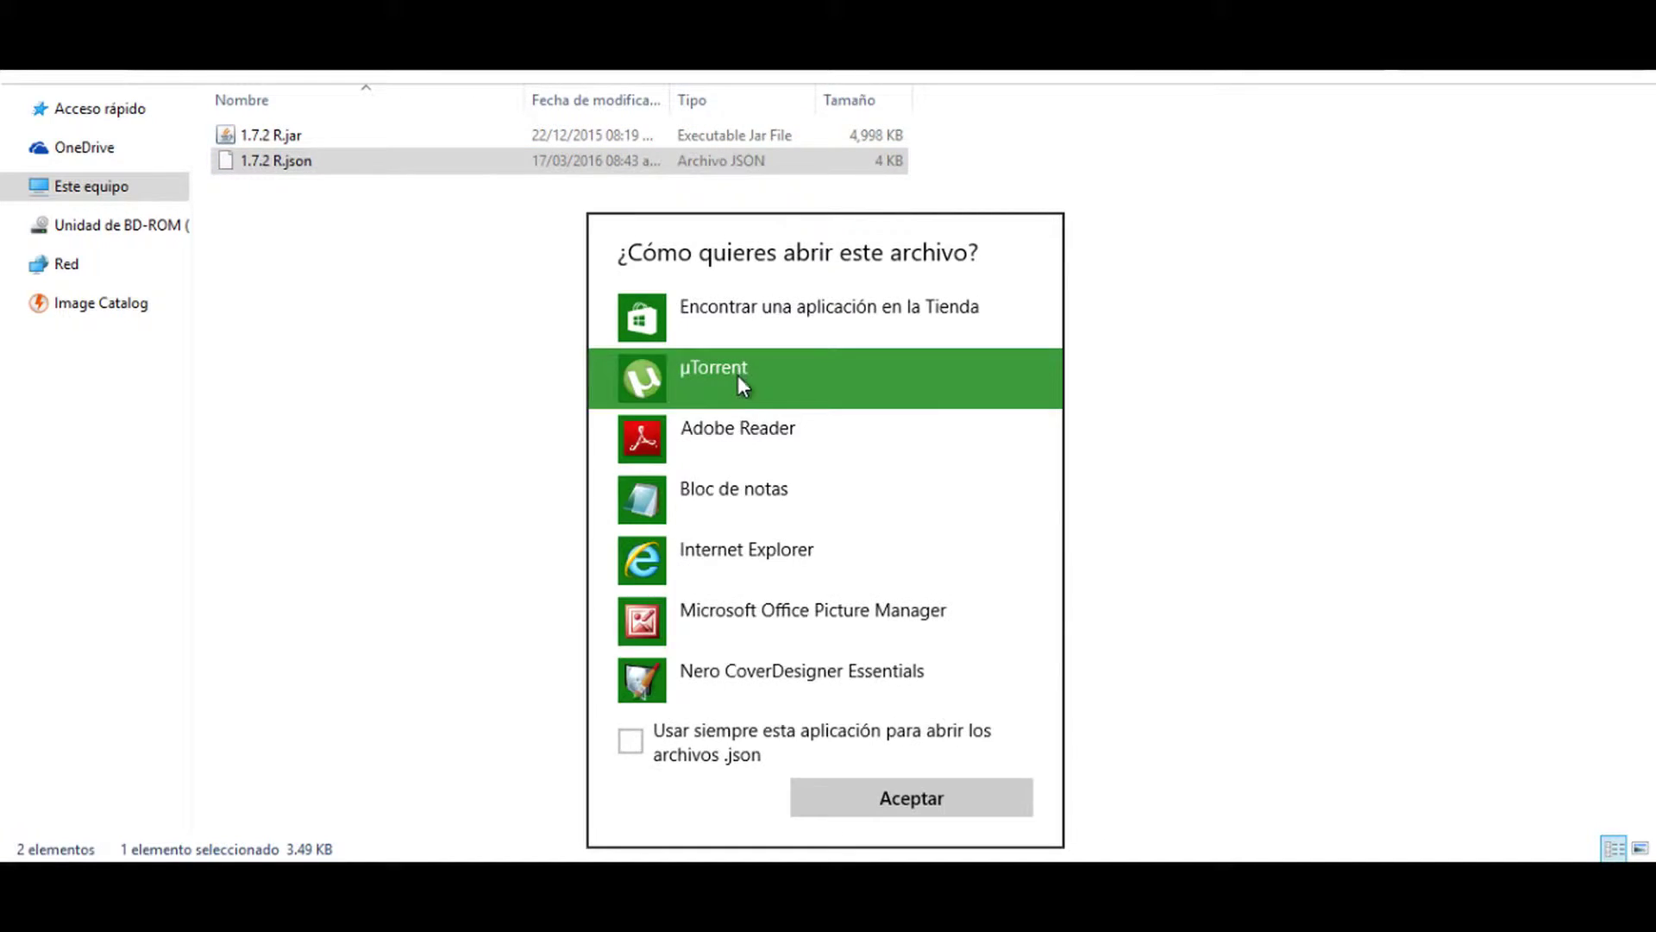
double_click(739, 503)
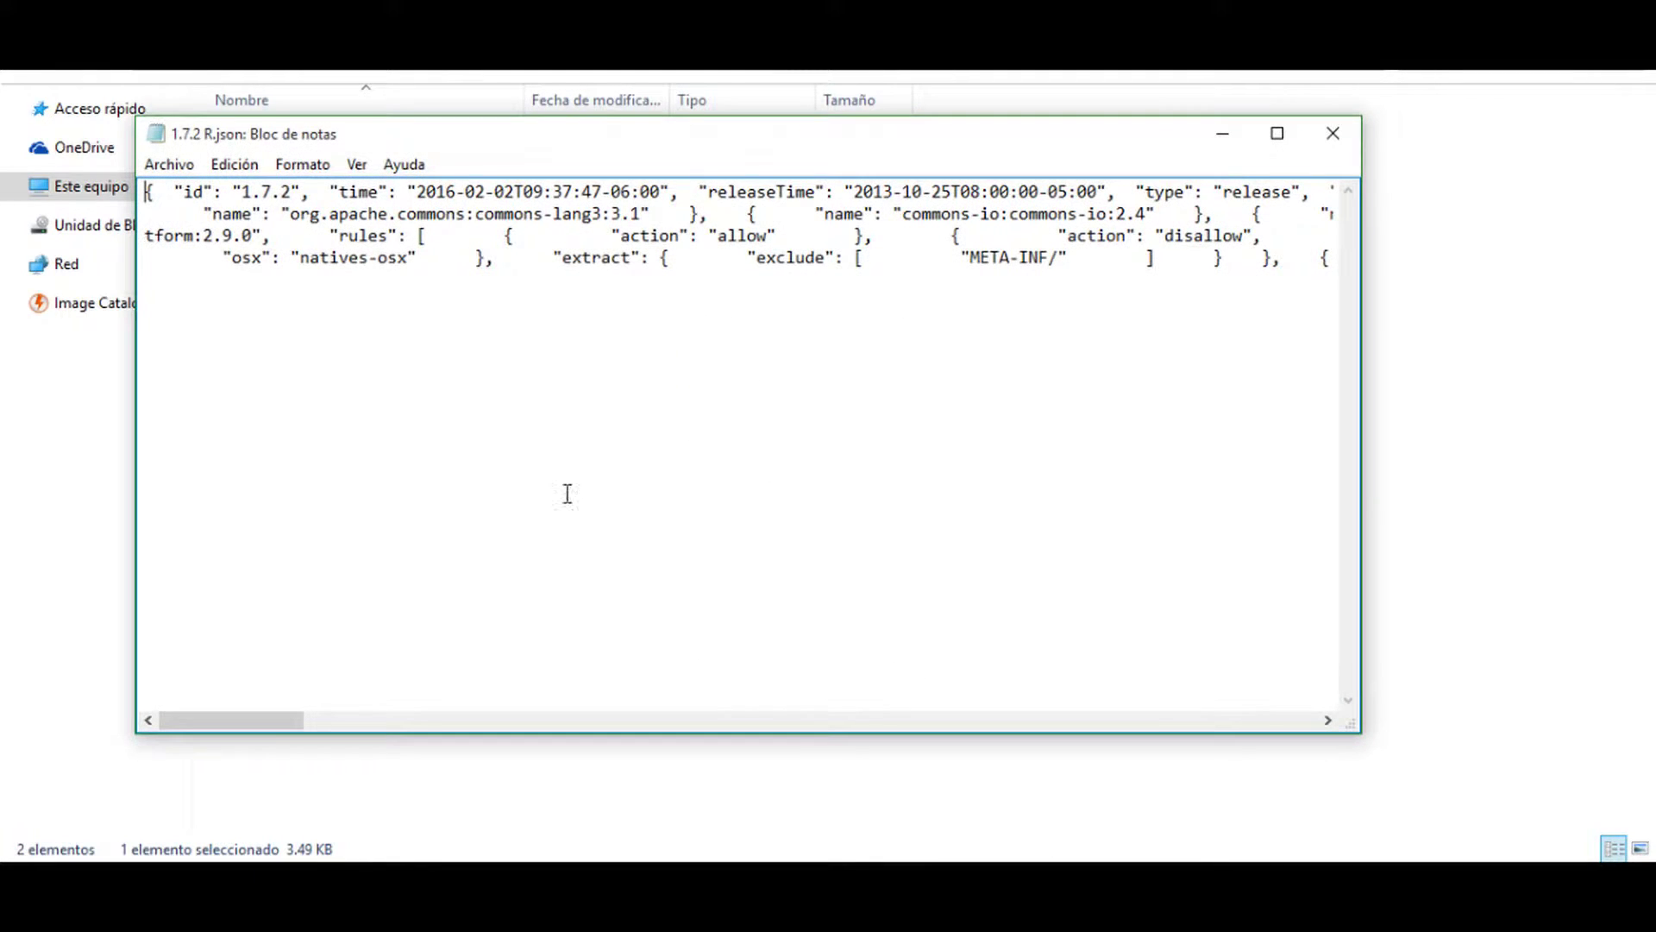
- Change the "id" value in the JSON file to "1.7.2 R", then save and close the file
double_click(289, 196)
left_click(289, 197)
left_click_drag(289, 197, 246, 197)
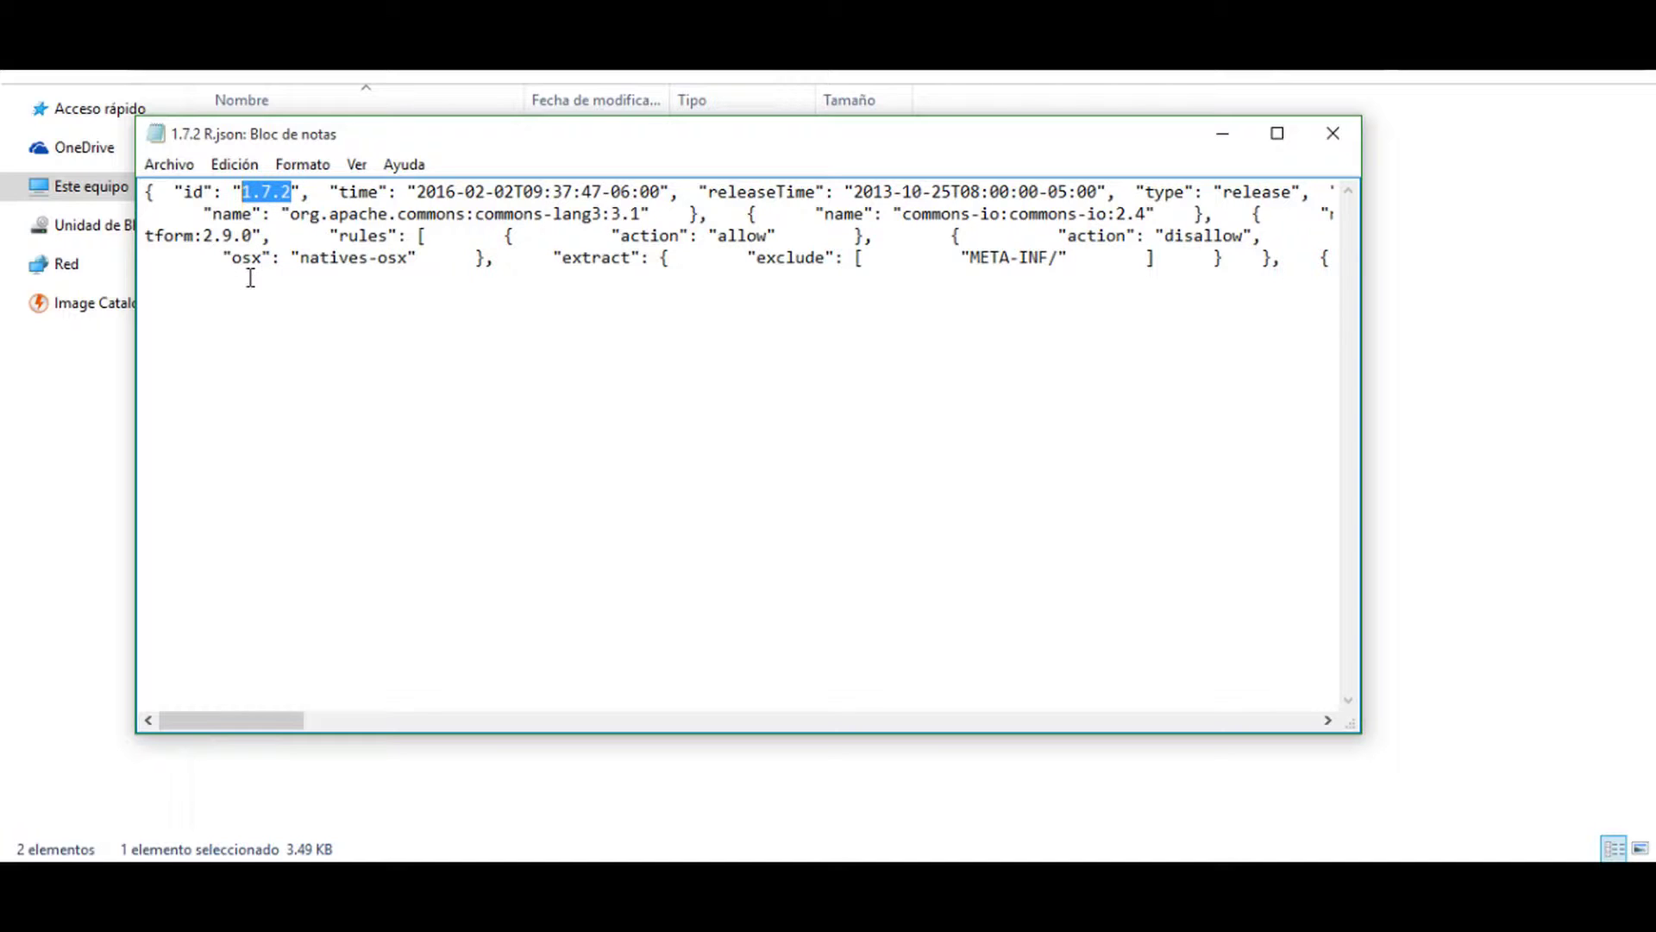
key("BackSpace")
type("1.7.2 R")
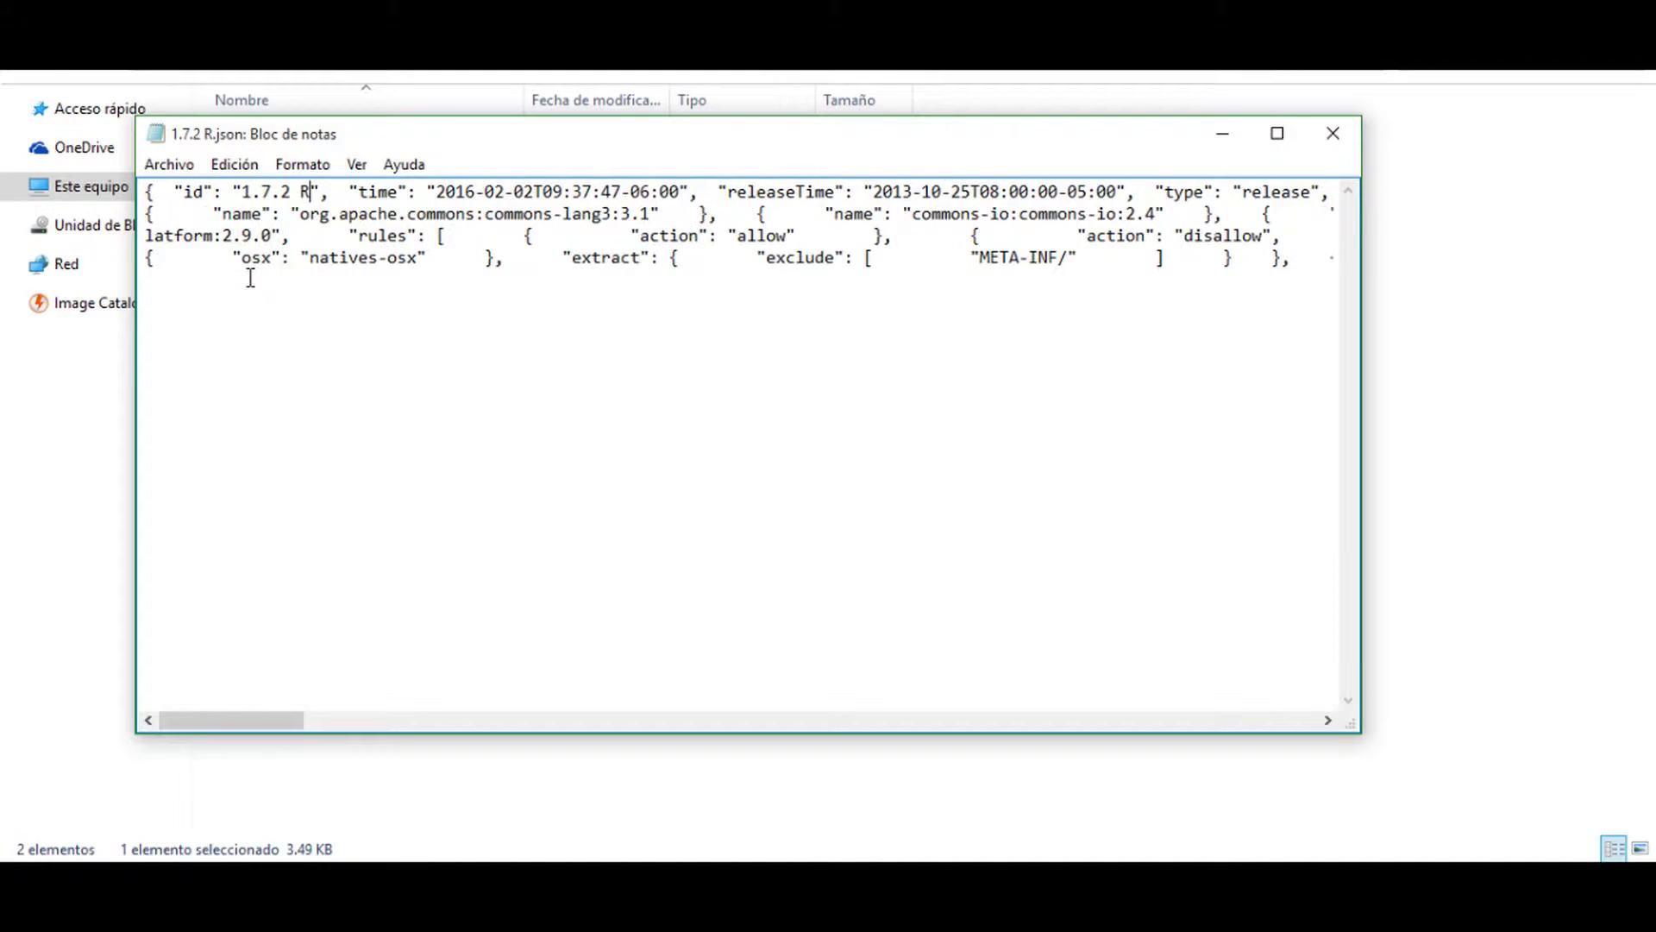
left_click(187, 166)
left_click(204, 246)
left_click(1337, 145)
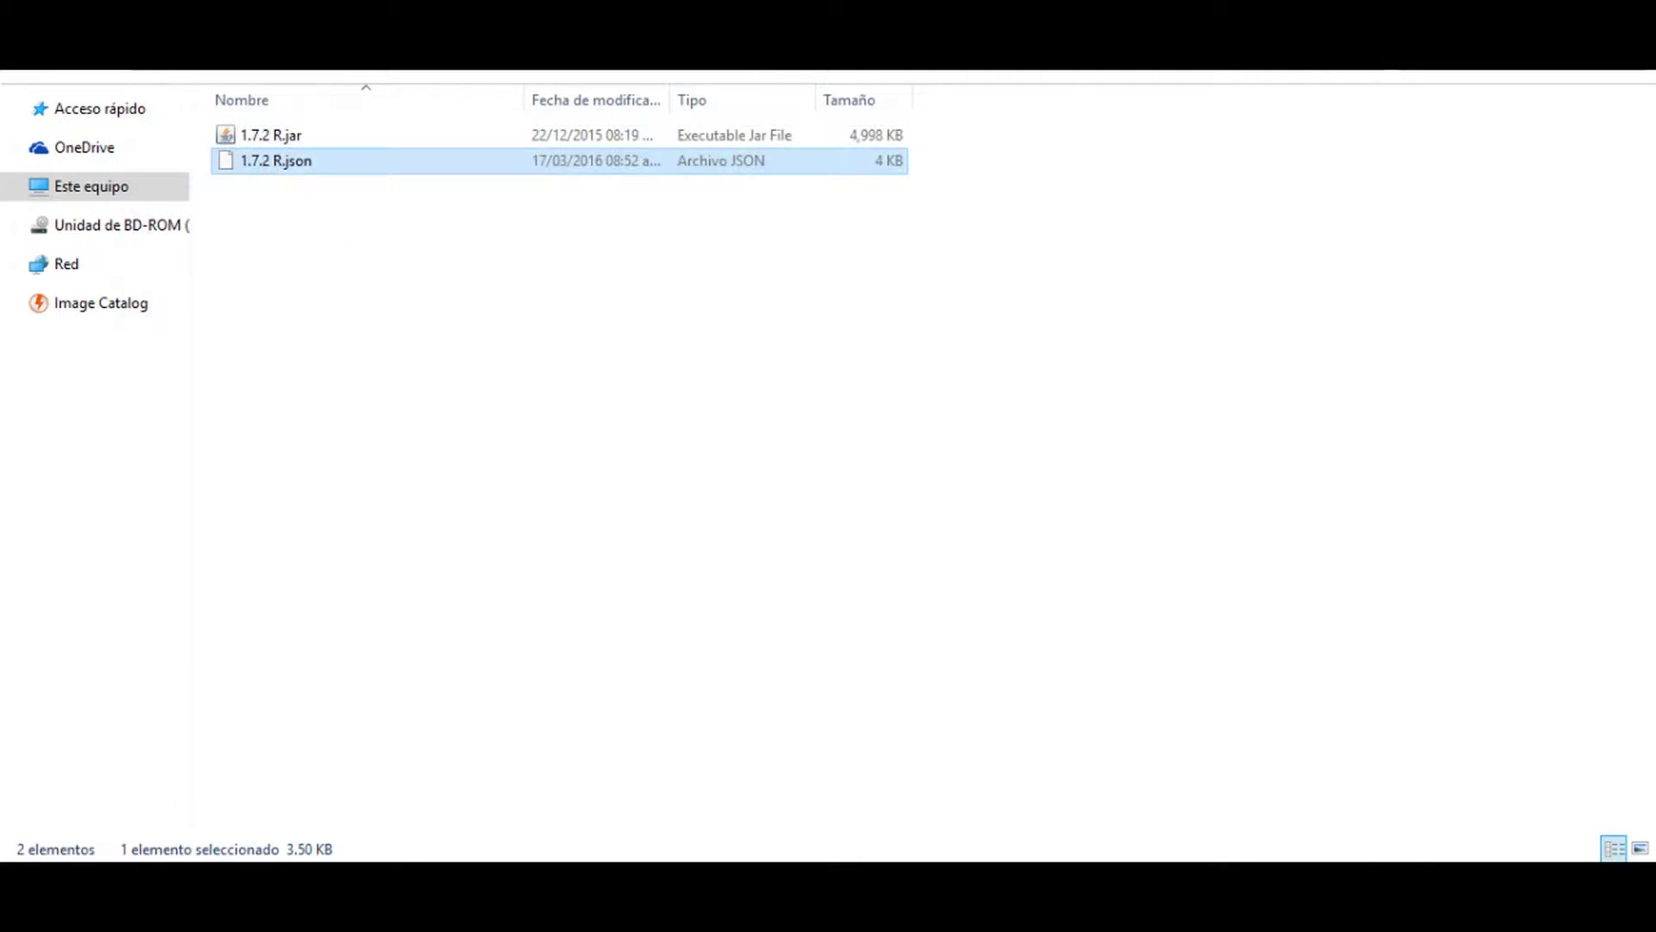
- Open "1.7.2 R.jar" with WinRAR archiver
left_click(322, 135)
right_click(323, 133)
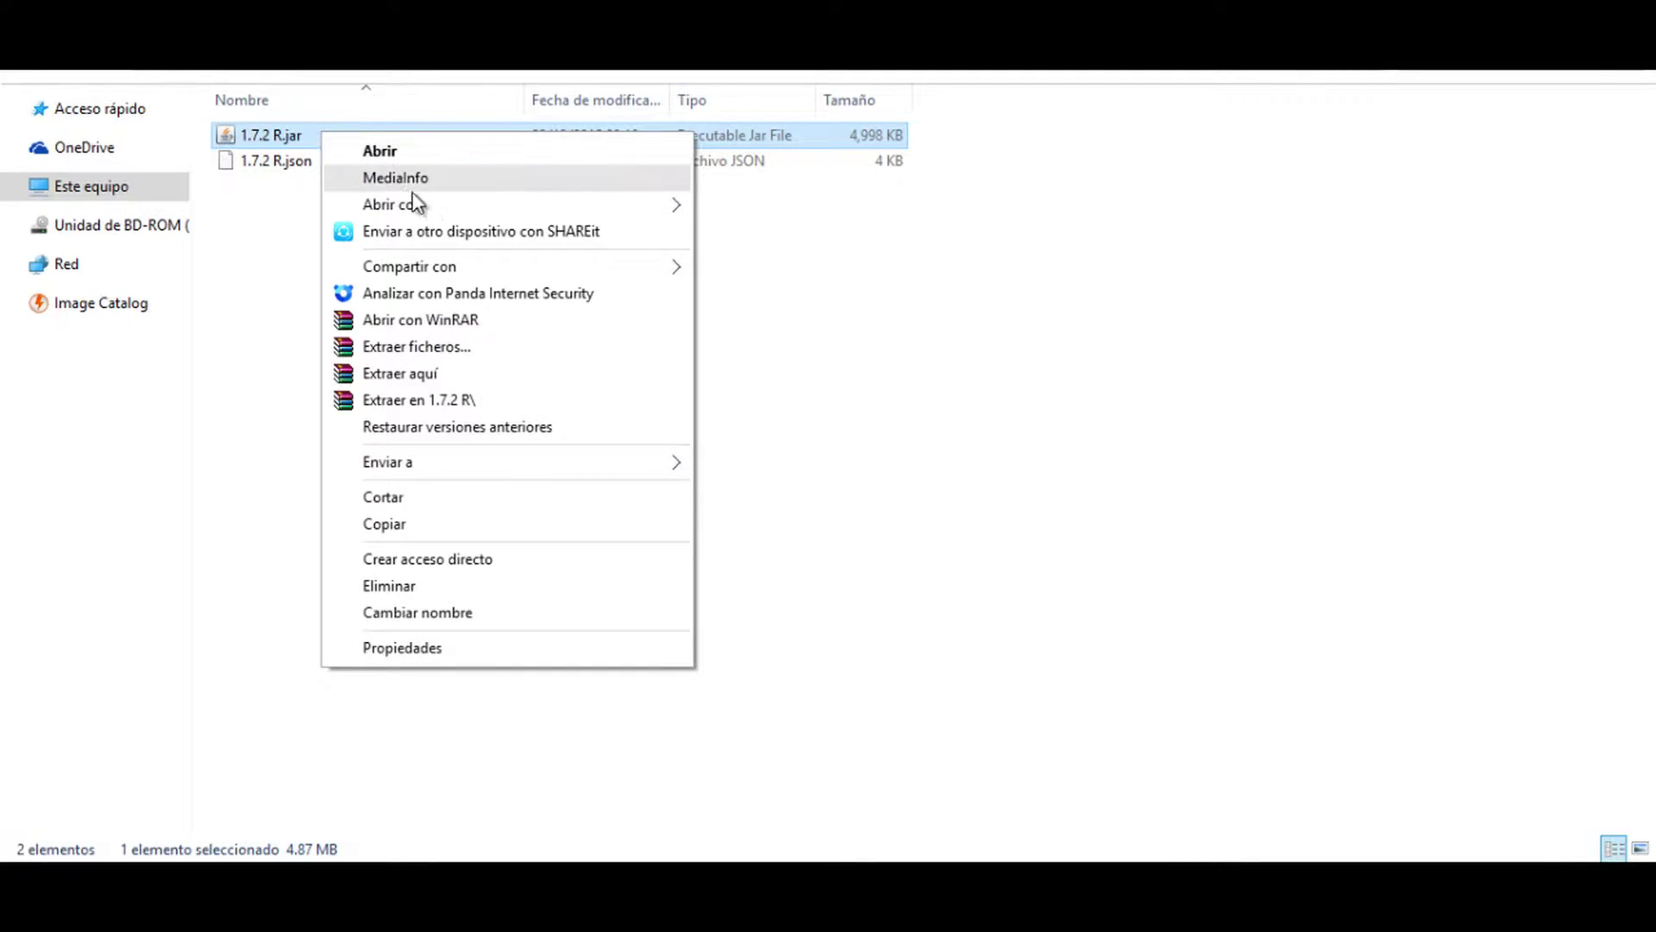
mouse_move(424, 207)
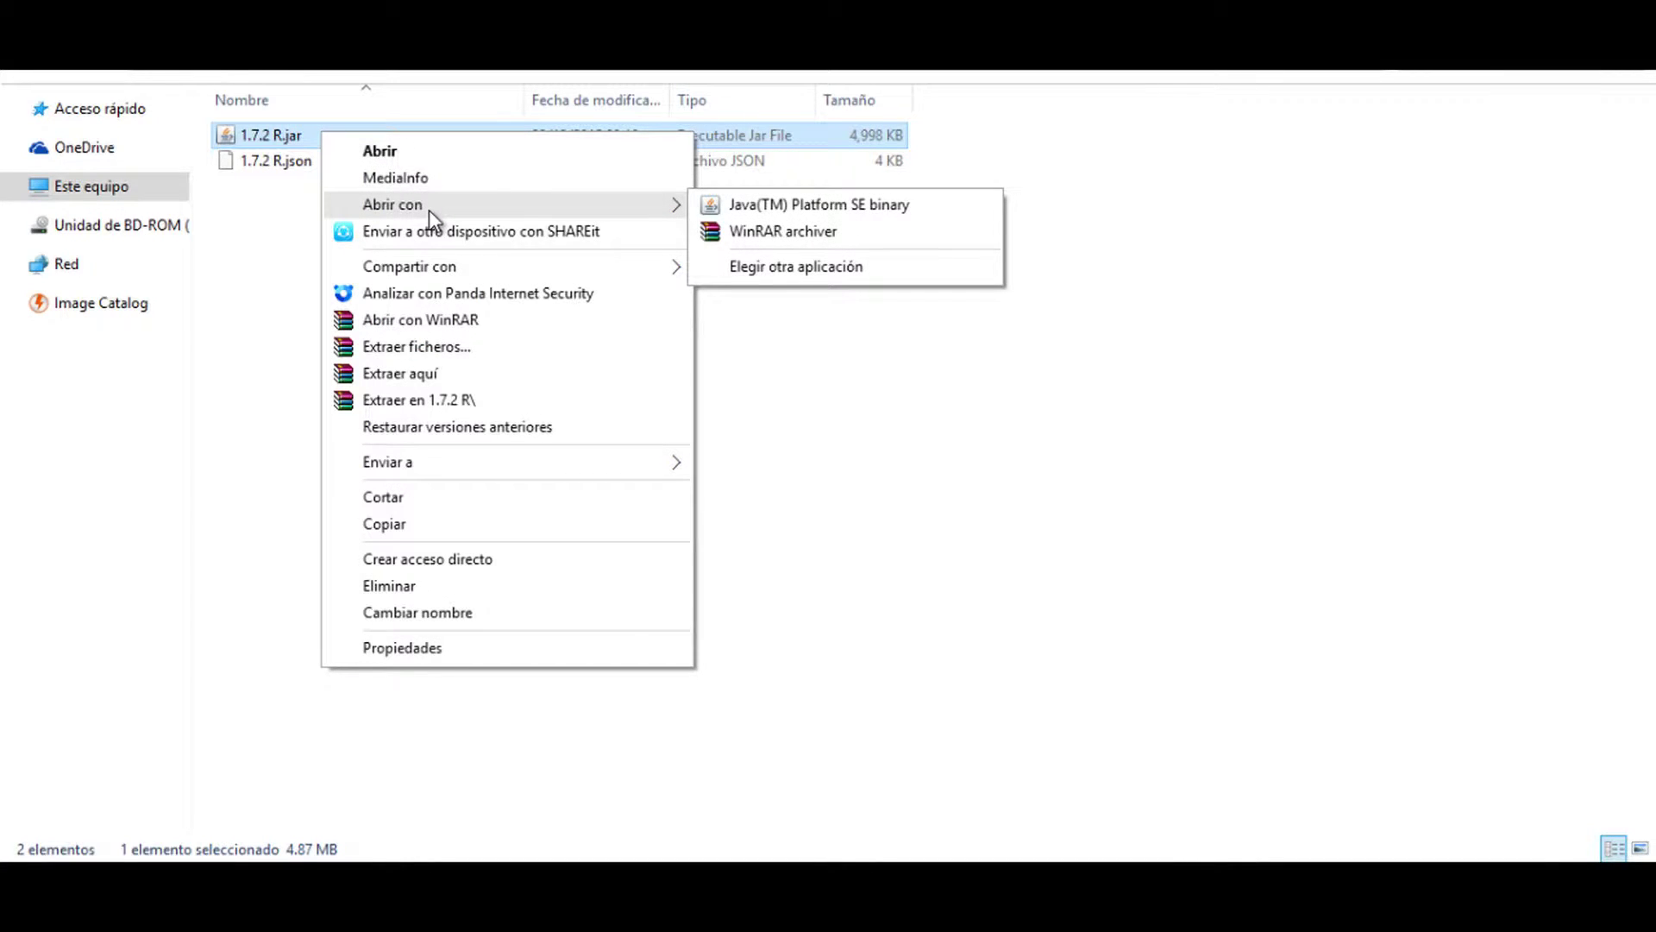
left_click(779, 231)
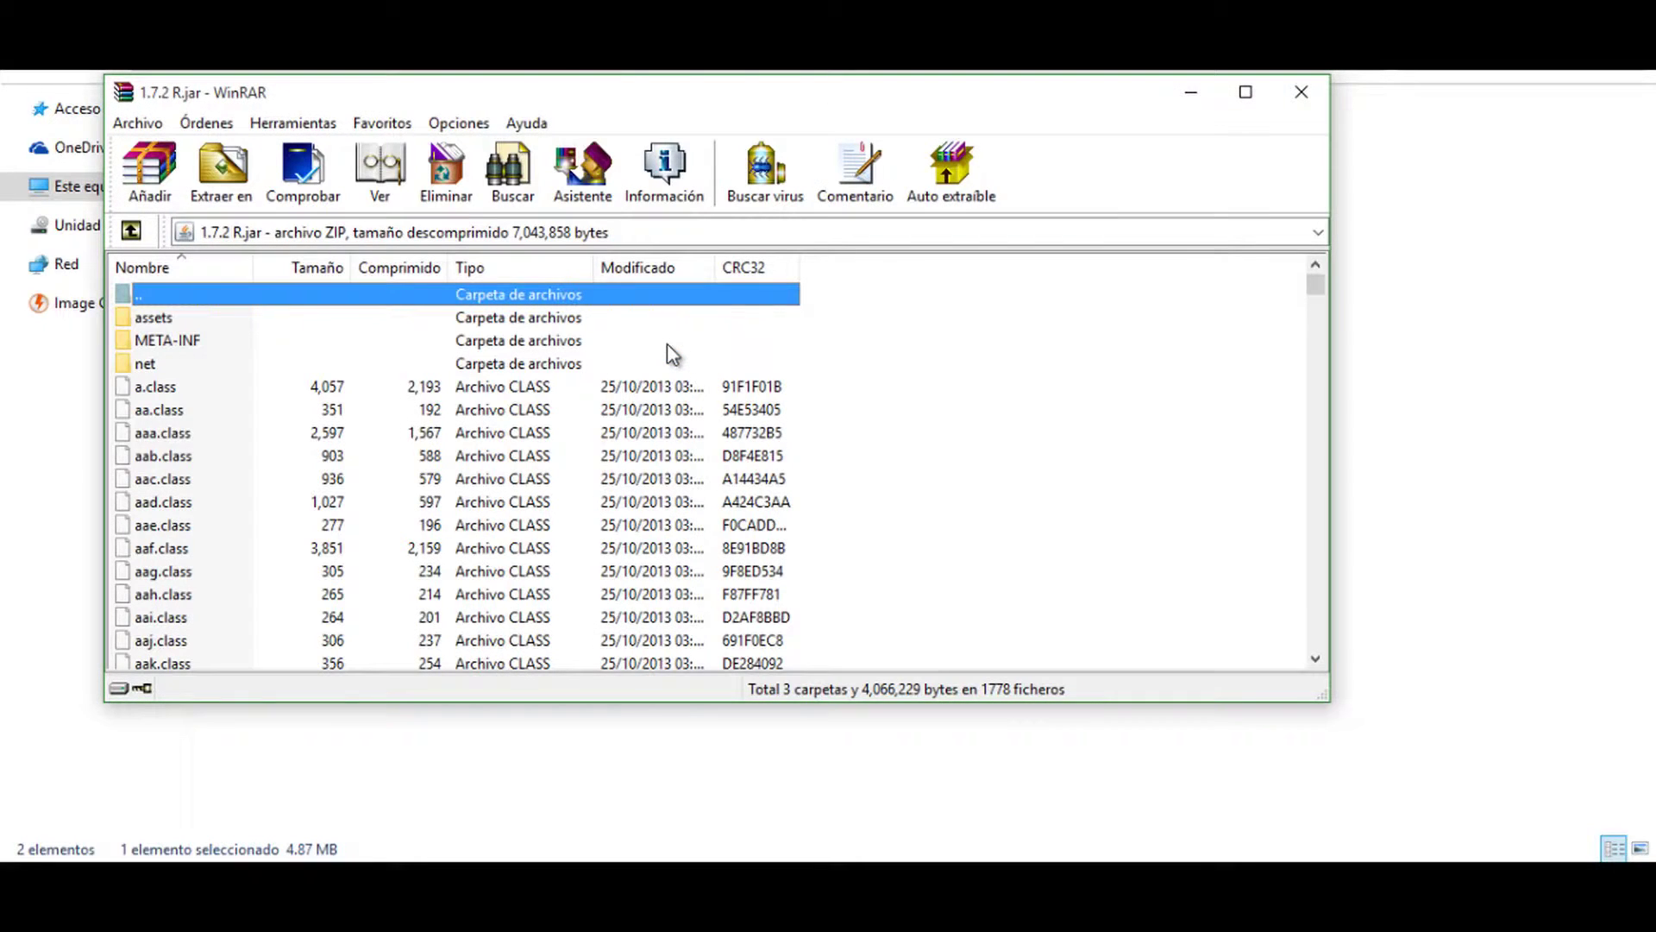
- Go to the assets\minecraft\textures\entity folder inside the archive and find steve.png
double_click(167, 316)
double_click(172, 321)
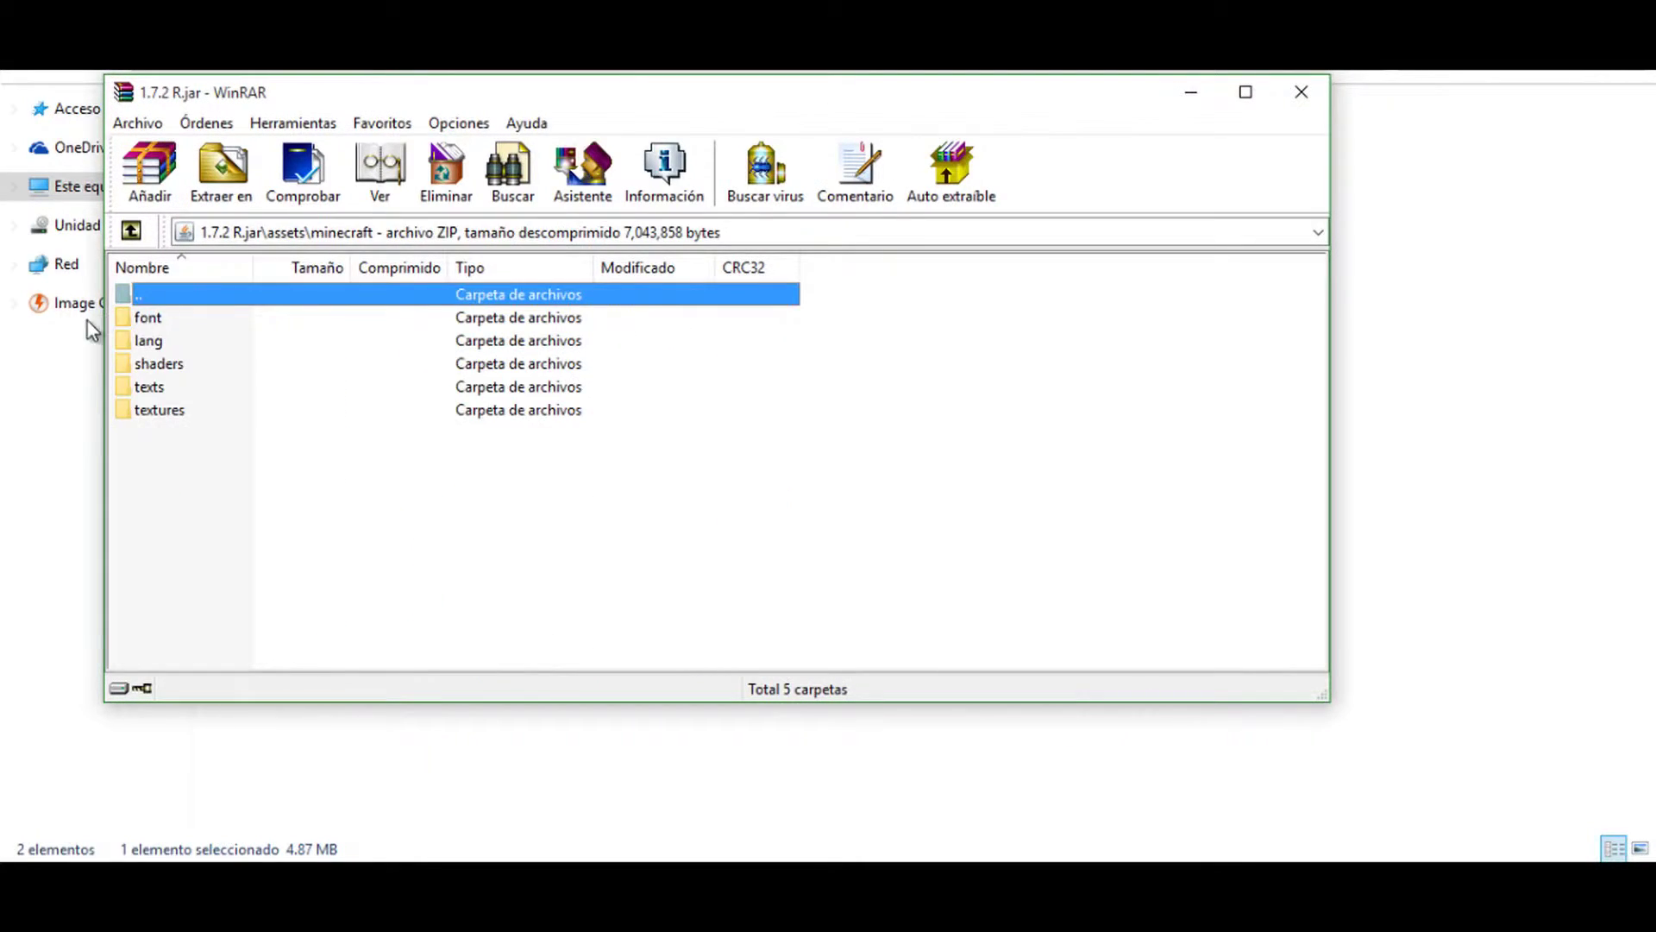
double_click(160, 410)
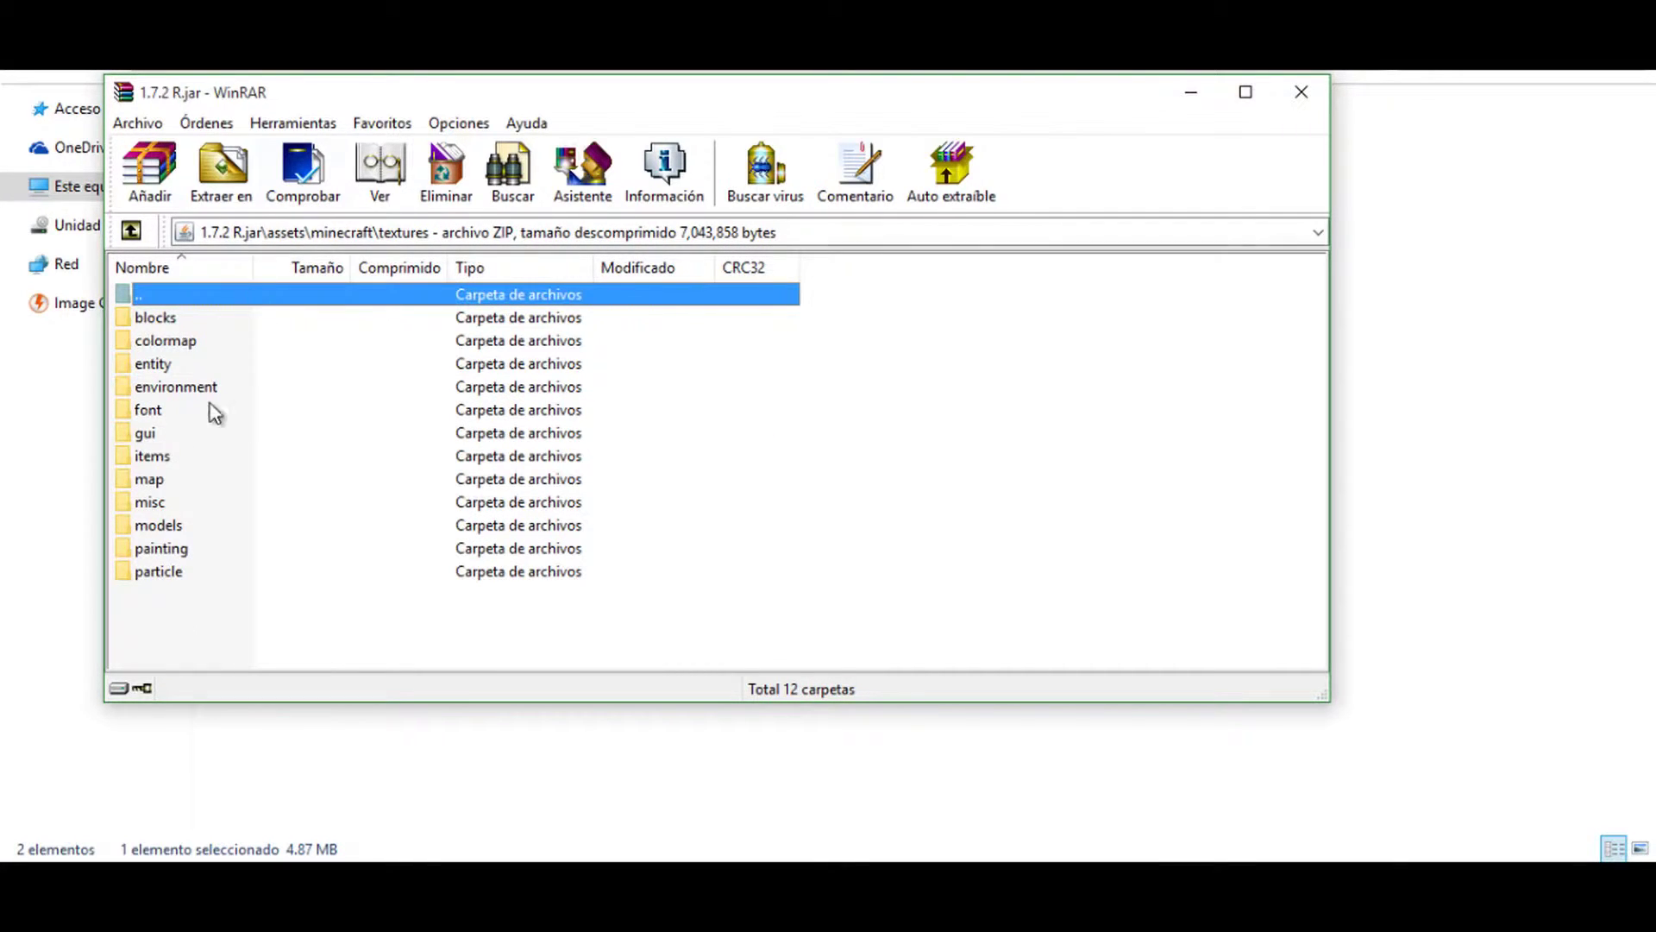
left_click(169, 365)
double_click(169, 365)
scroll(169, 365, "down", 8)
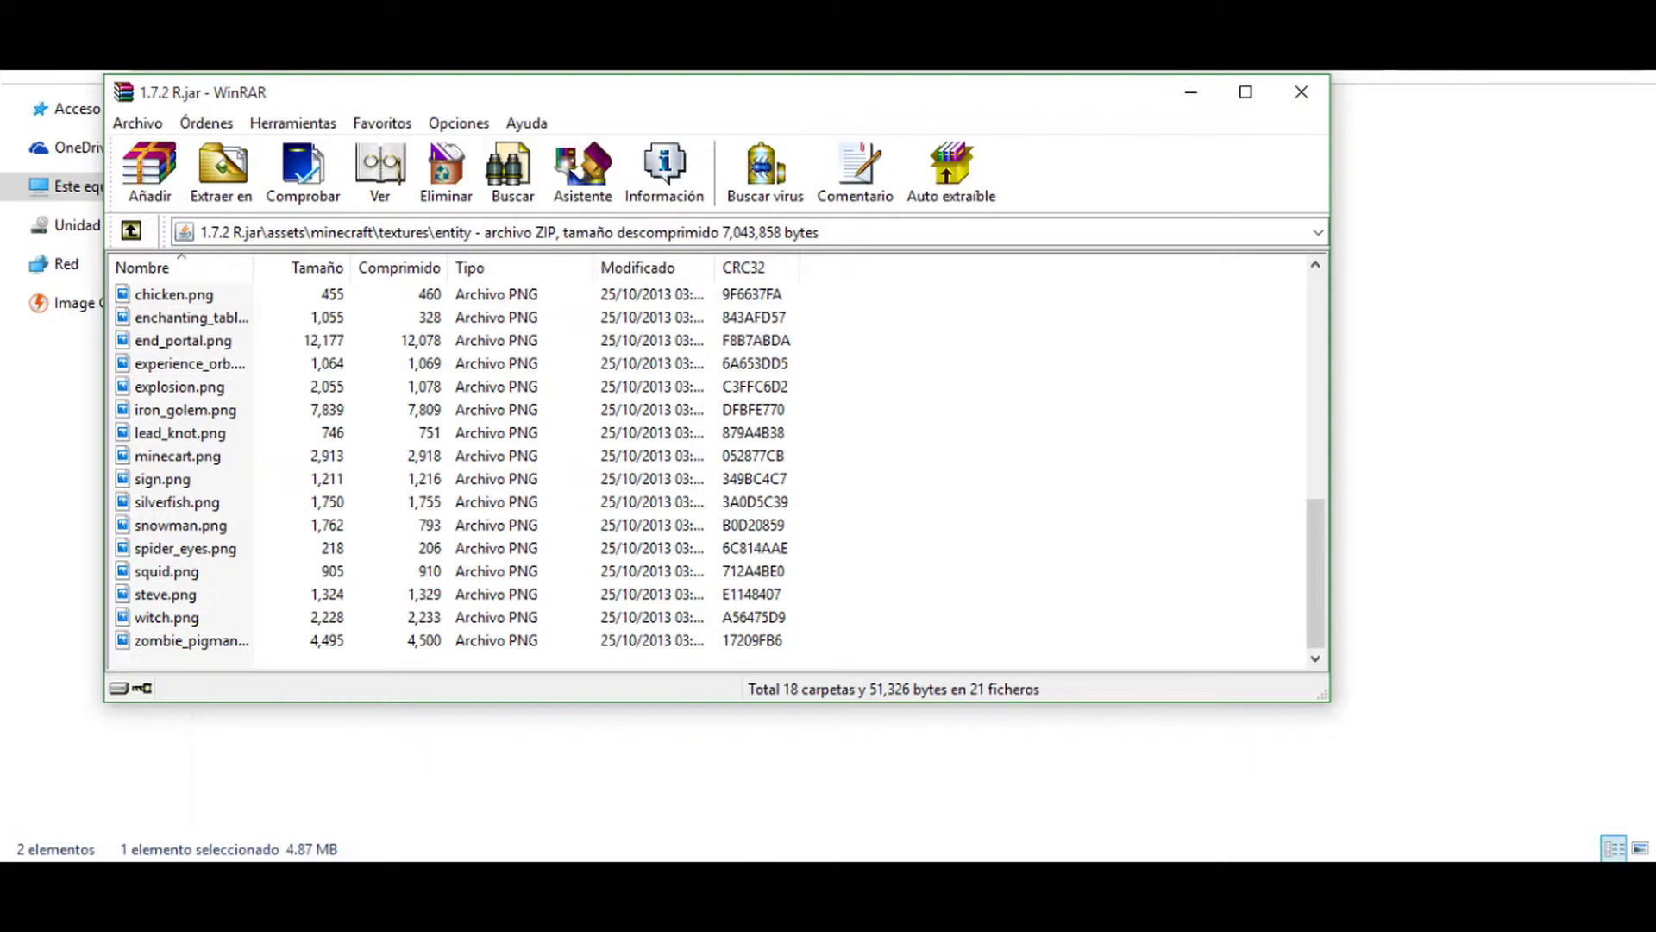
- Replace steve.png in the archive's entity folder with the steve.png from the Documents\skin folder, keeping the "Añadir y reemplazar" update mode
mouse_move(743, 897)
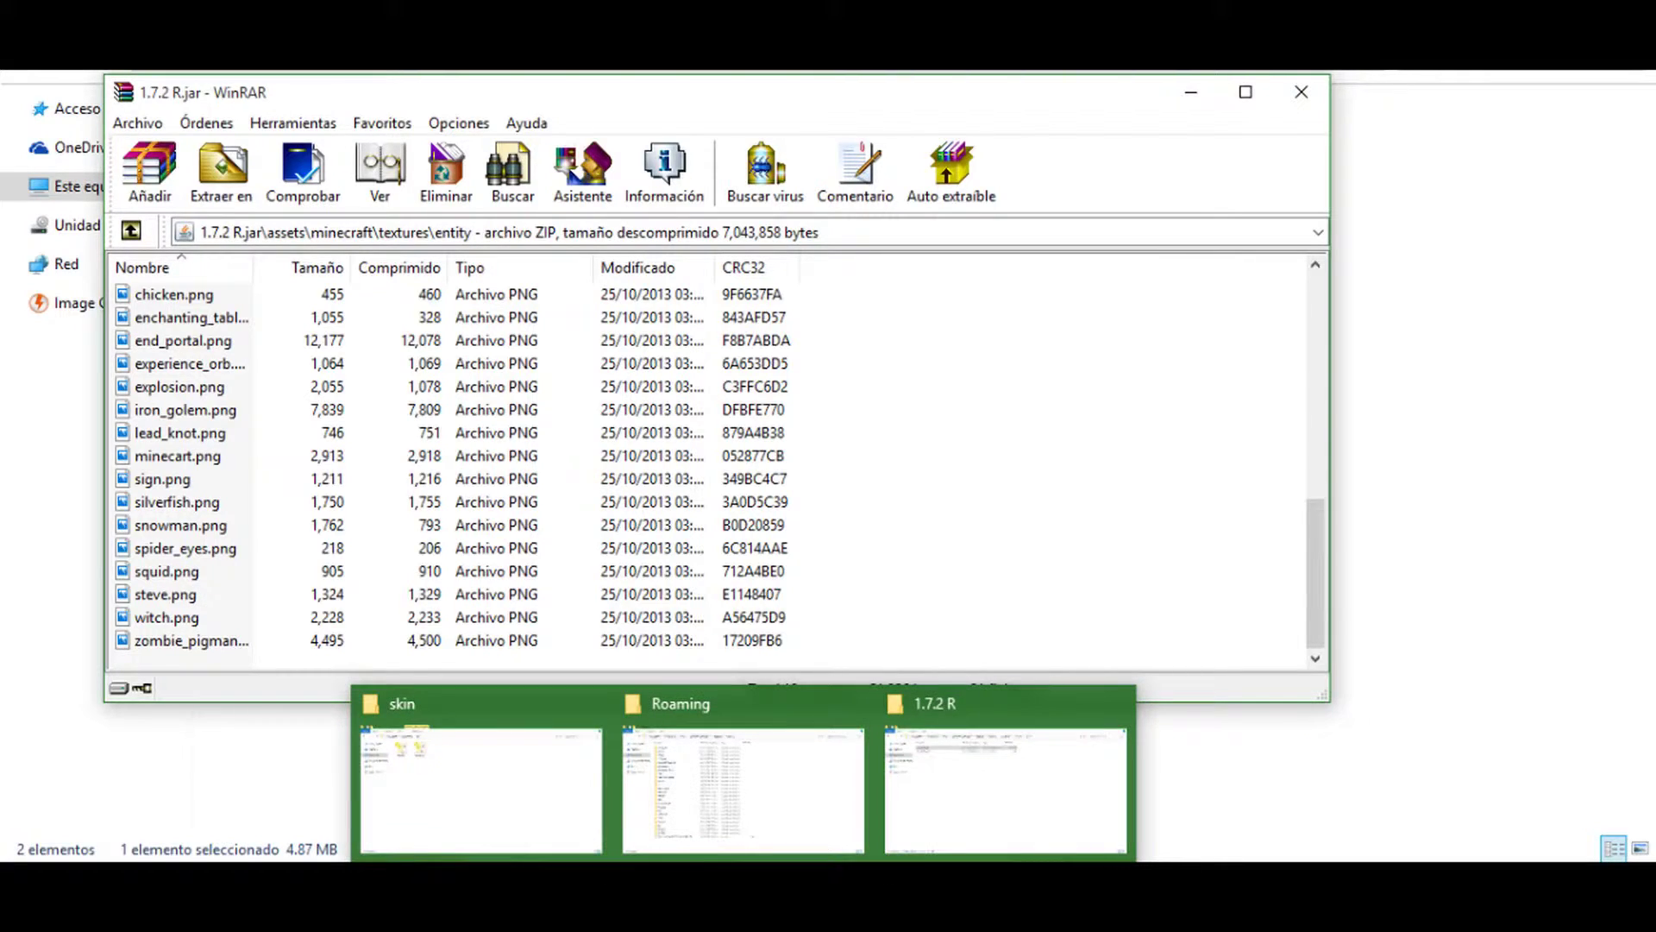
left_click(543, 833)
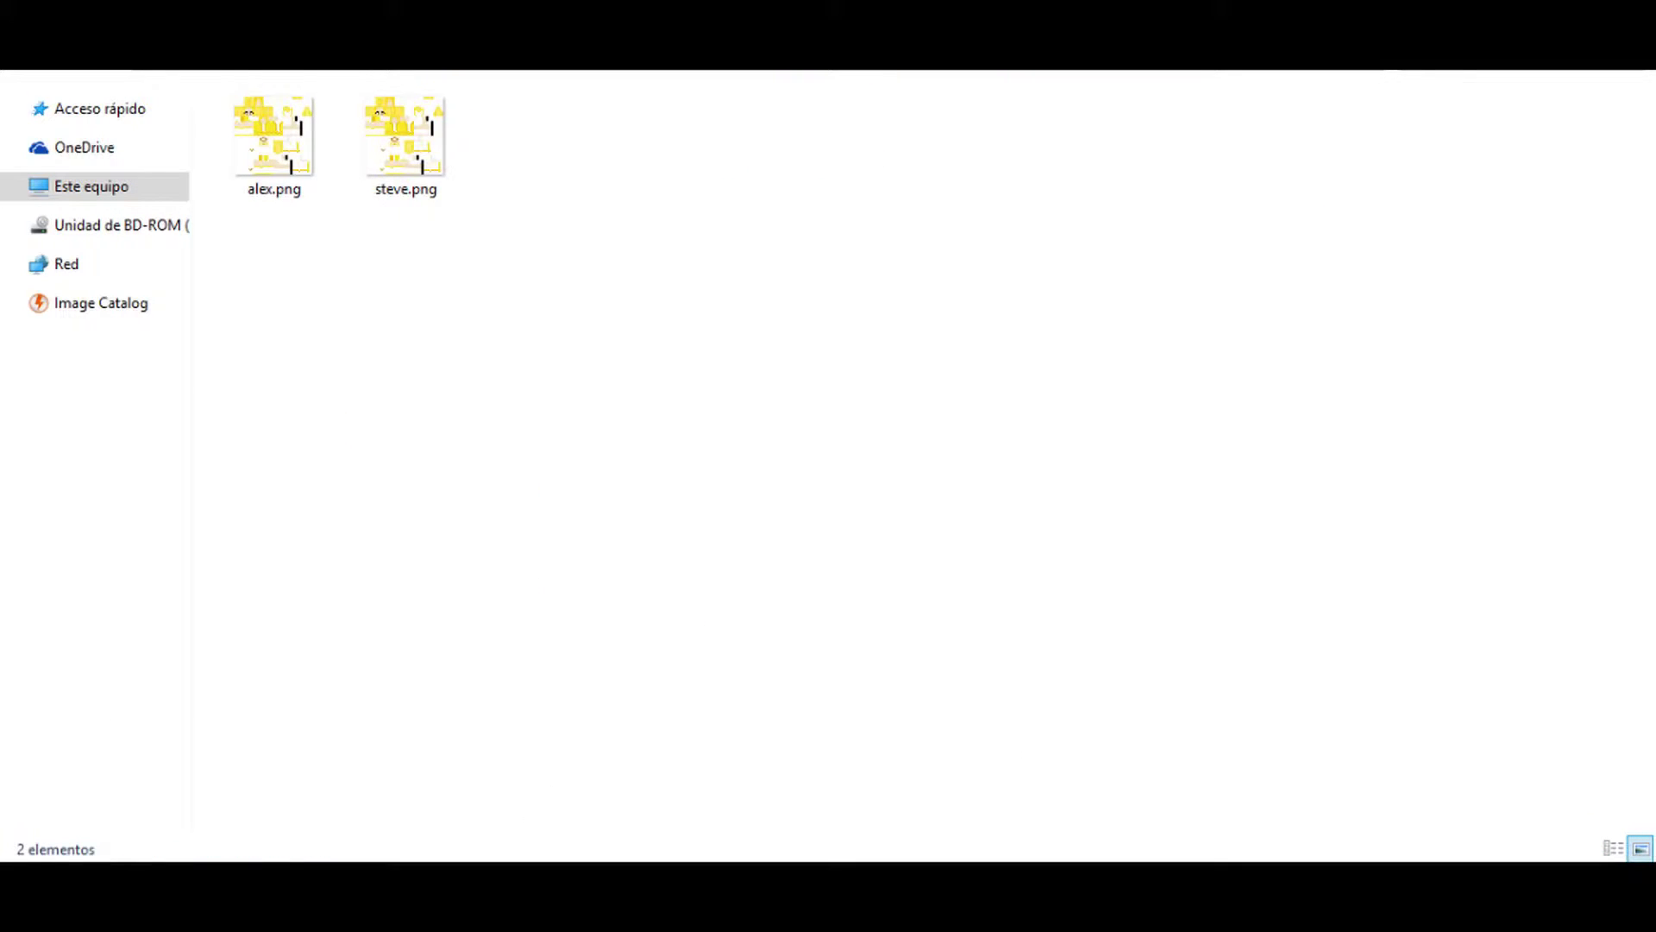
key("super+Down")
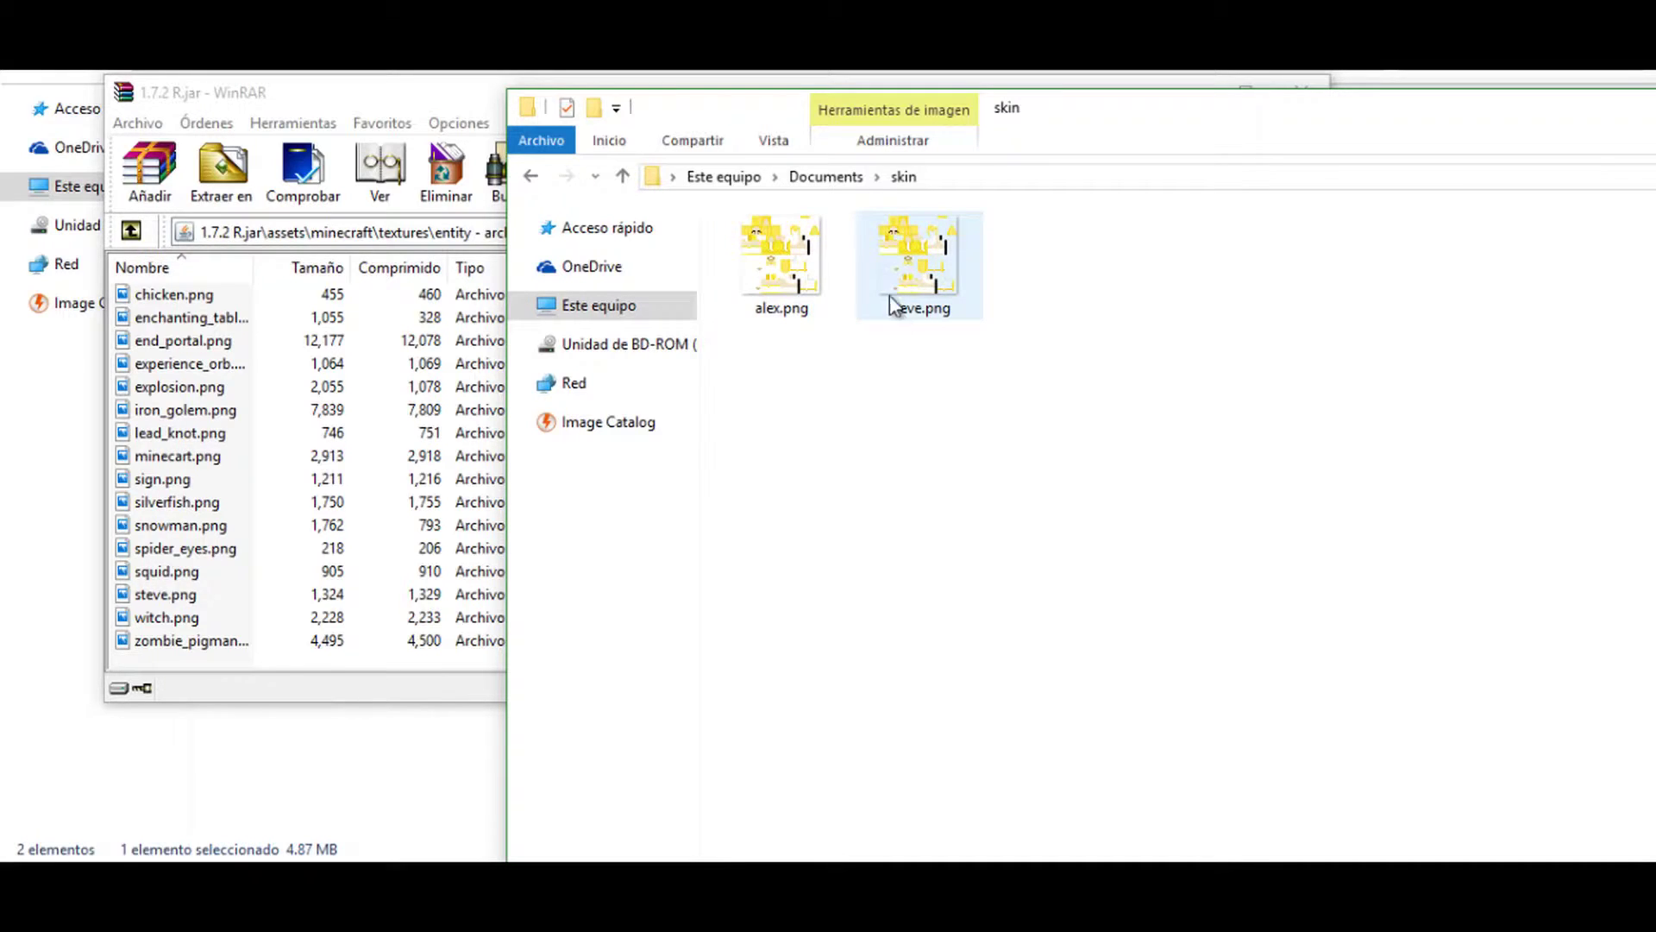
mouse_move(893, 312)
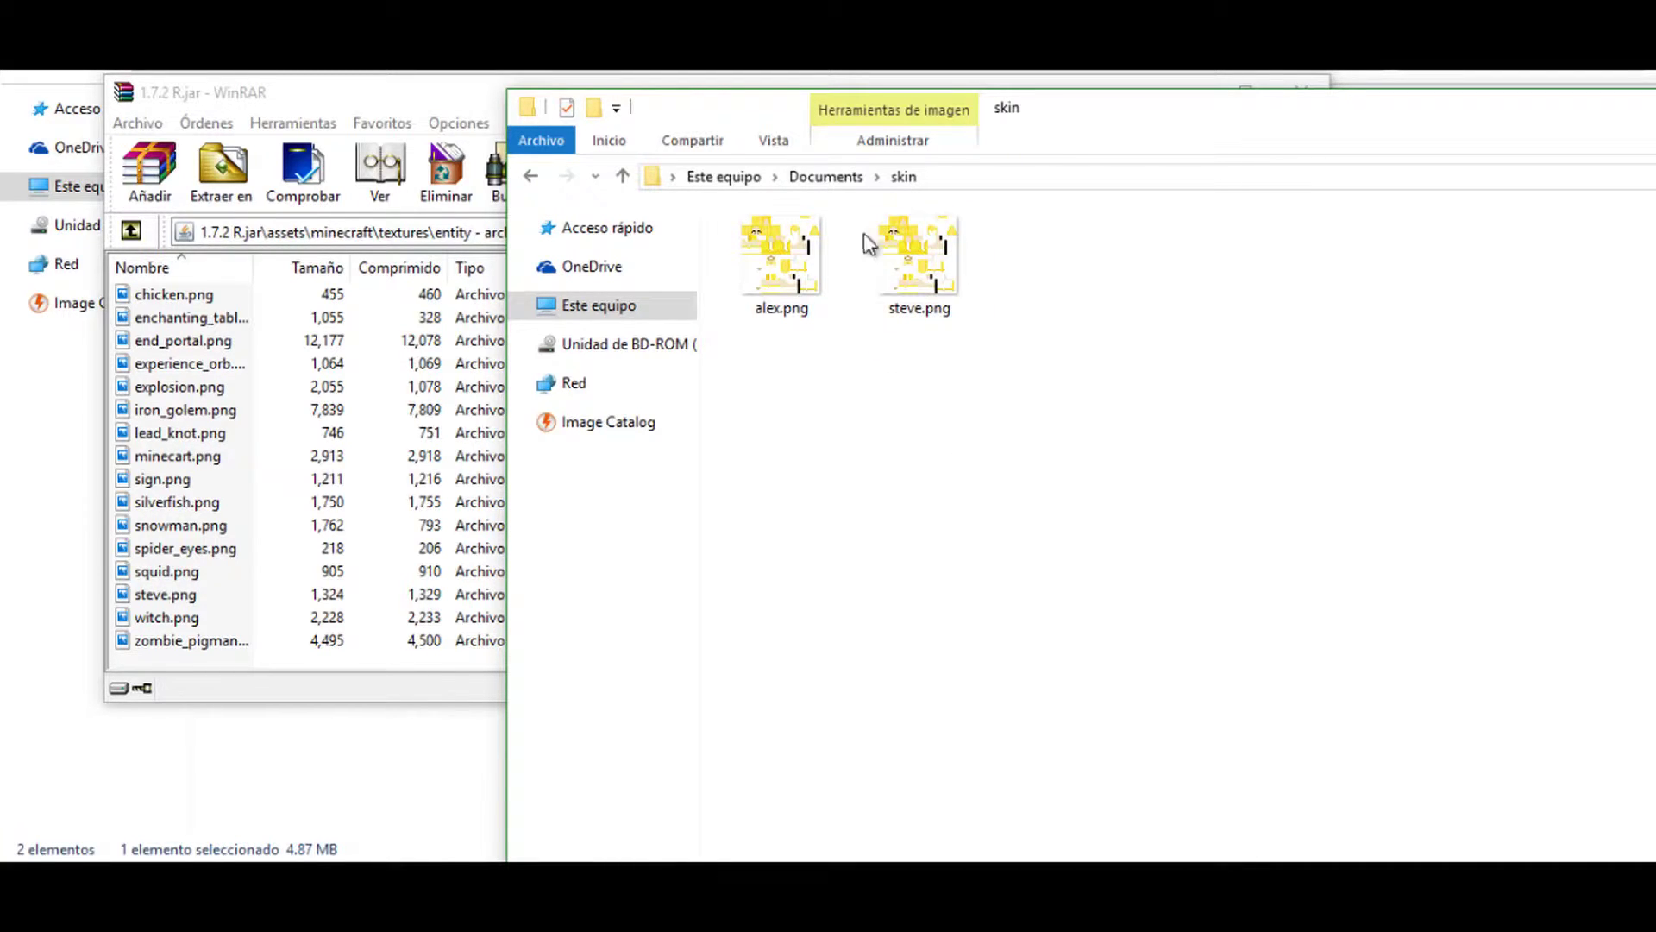
mouse_move(912, 268)
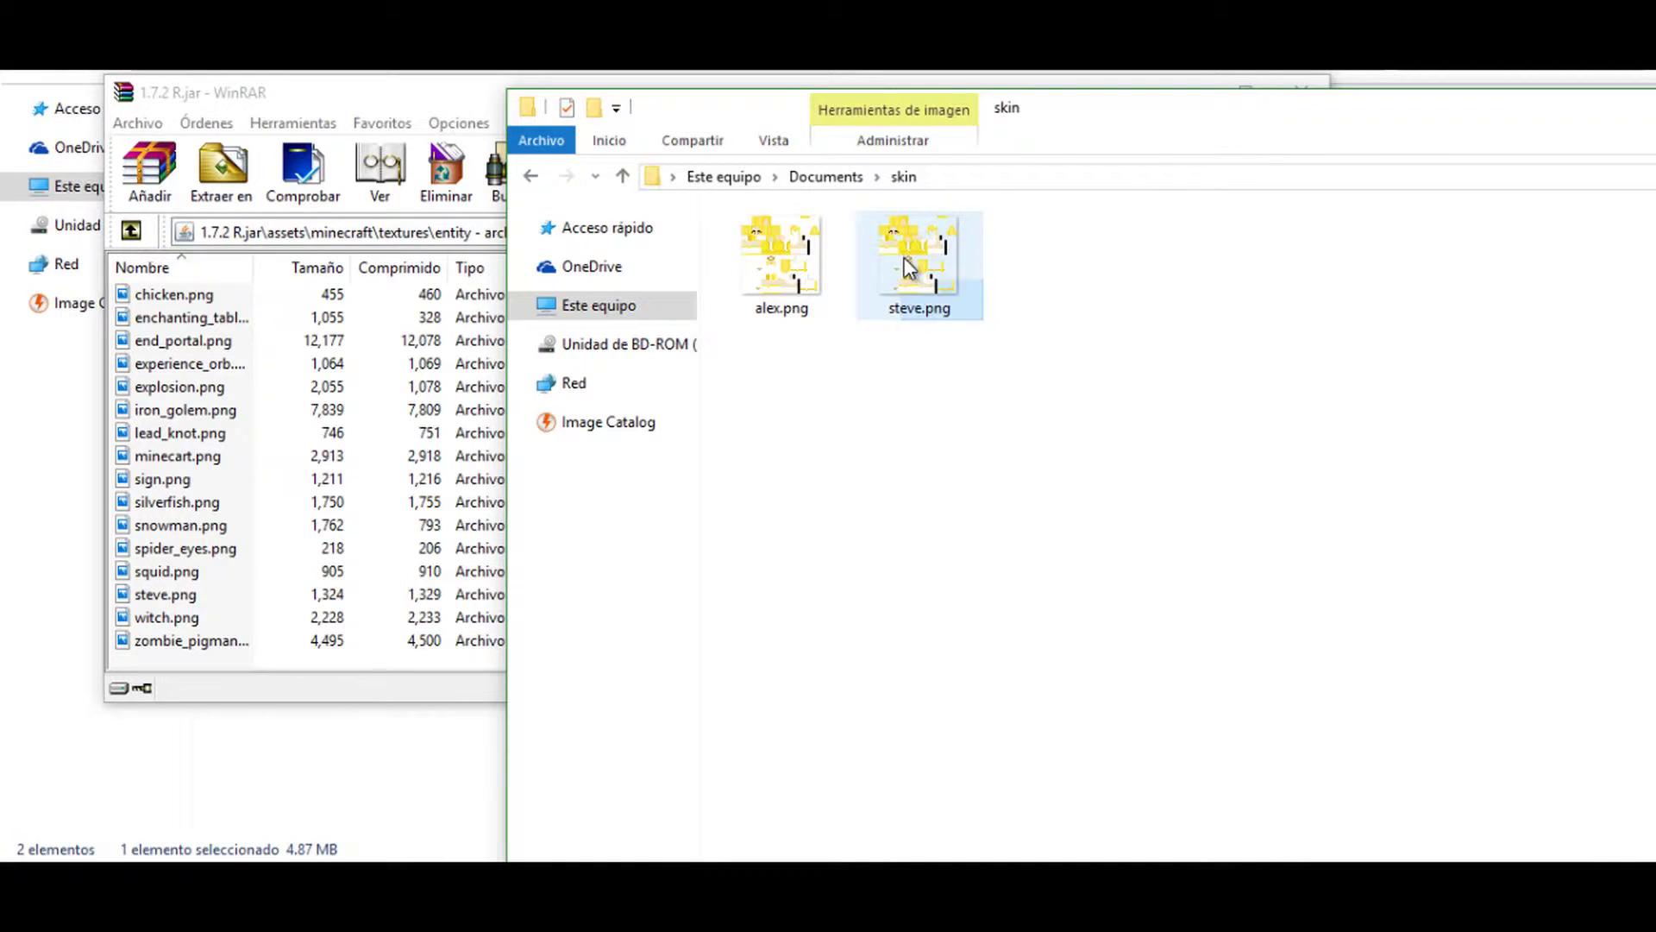
left_click_drag(904, 257, 152, 593)
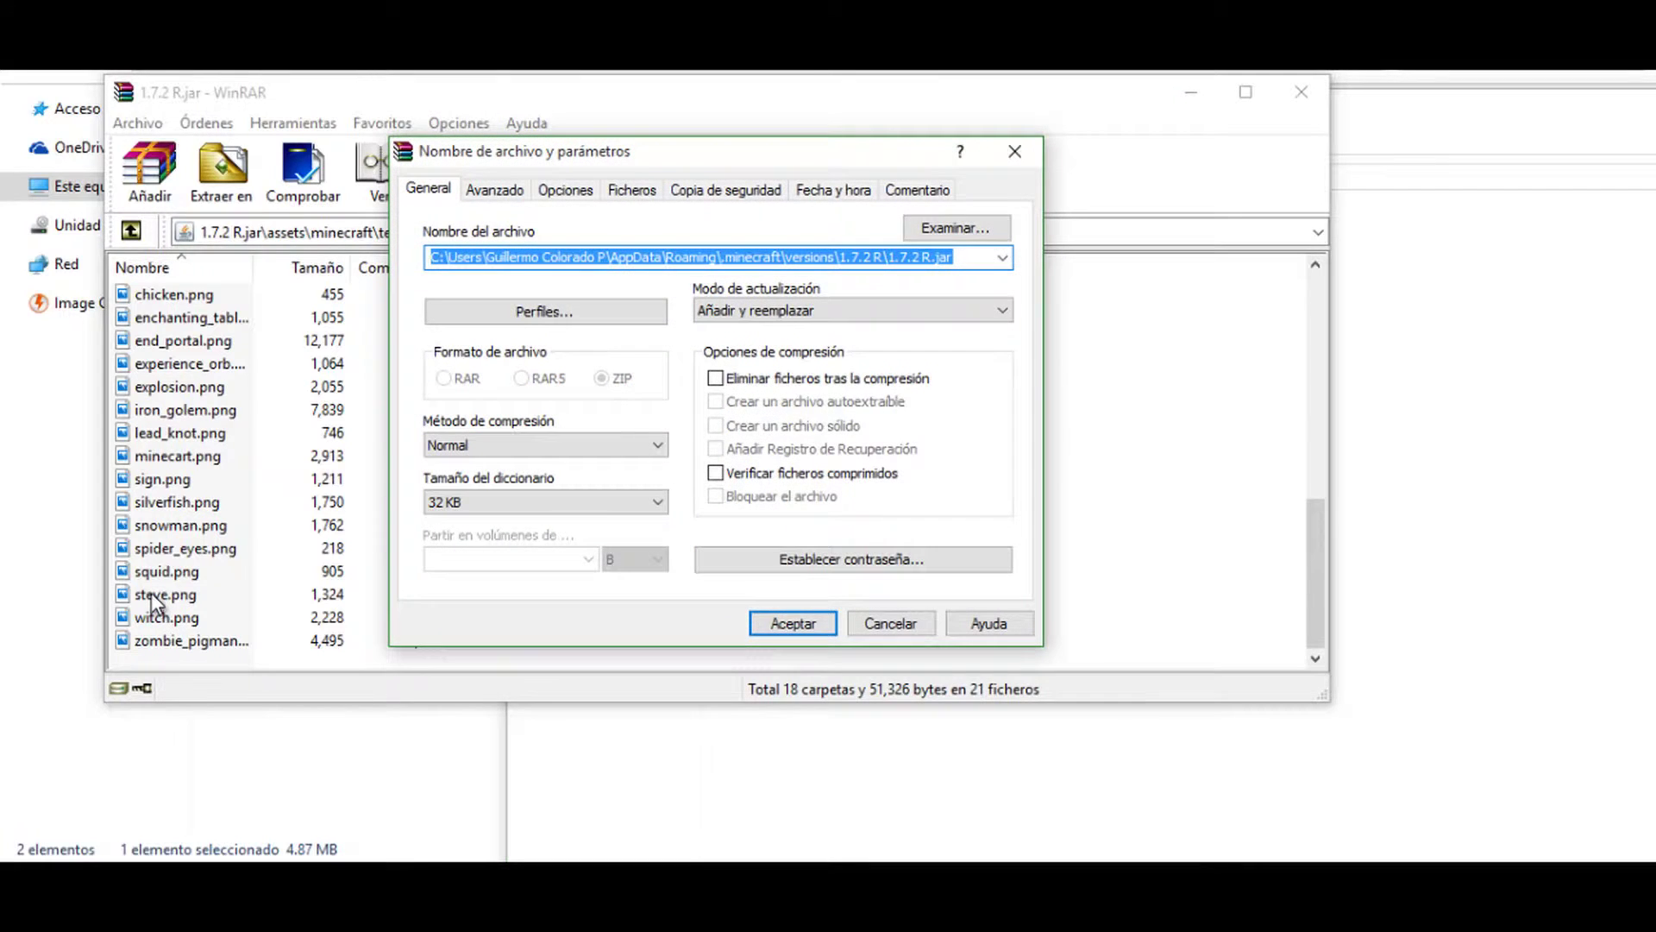
left_click(783, 623)
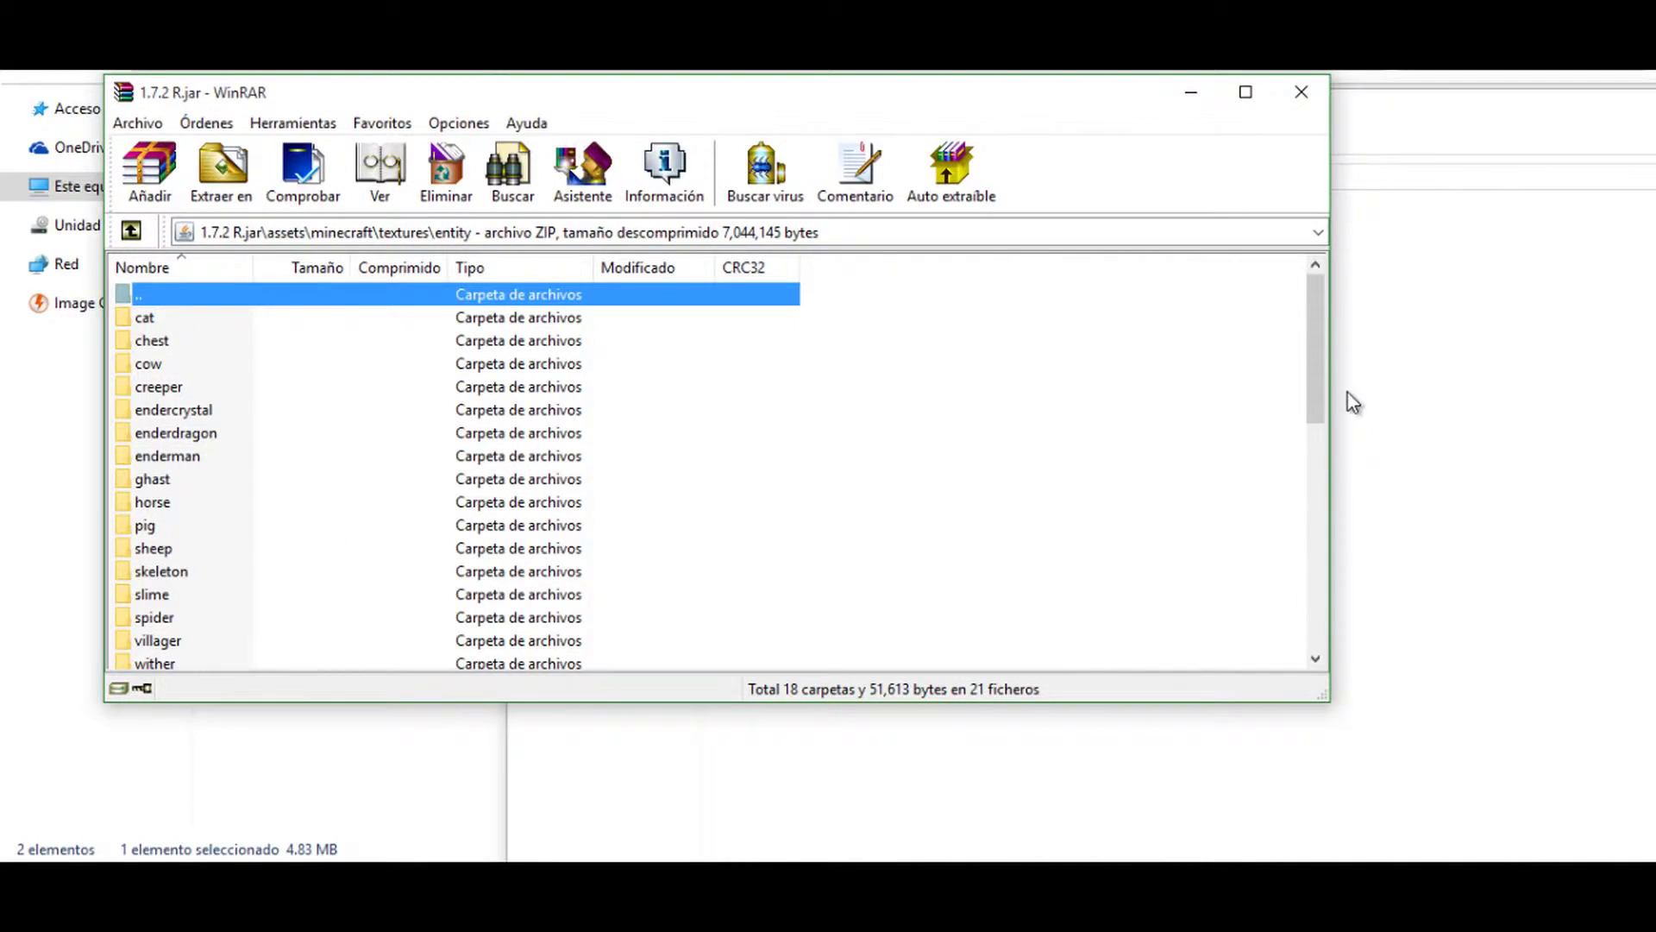
- Find the replaced steve.png in the archive's entity folder and open it to check the new skin
left_click_drag(1314, 393, 1310, 621)
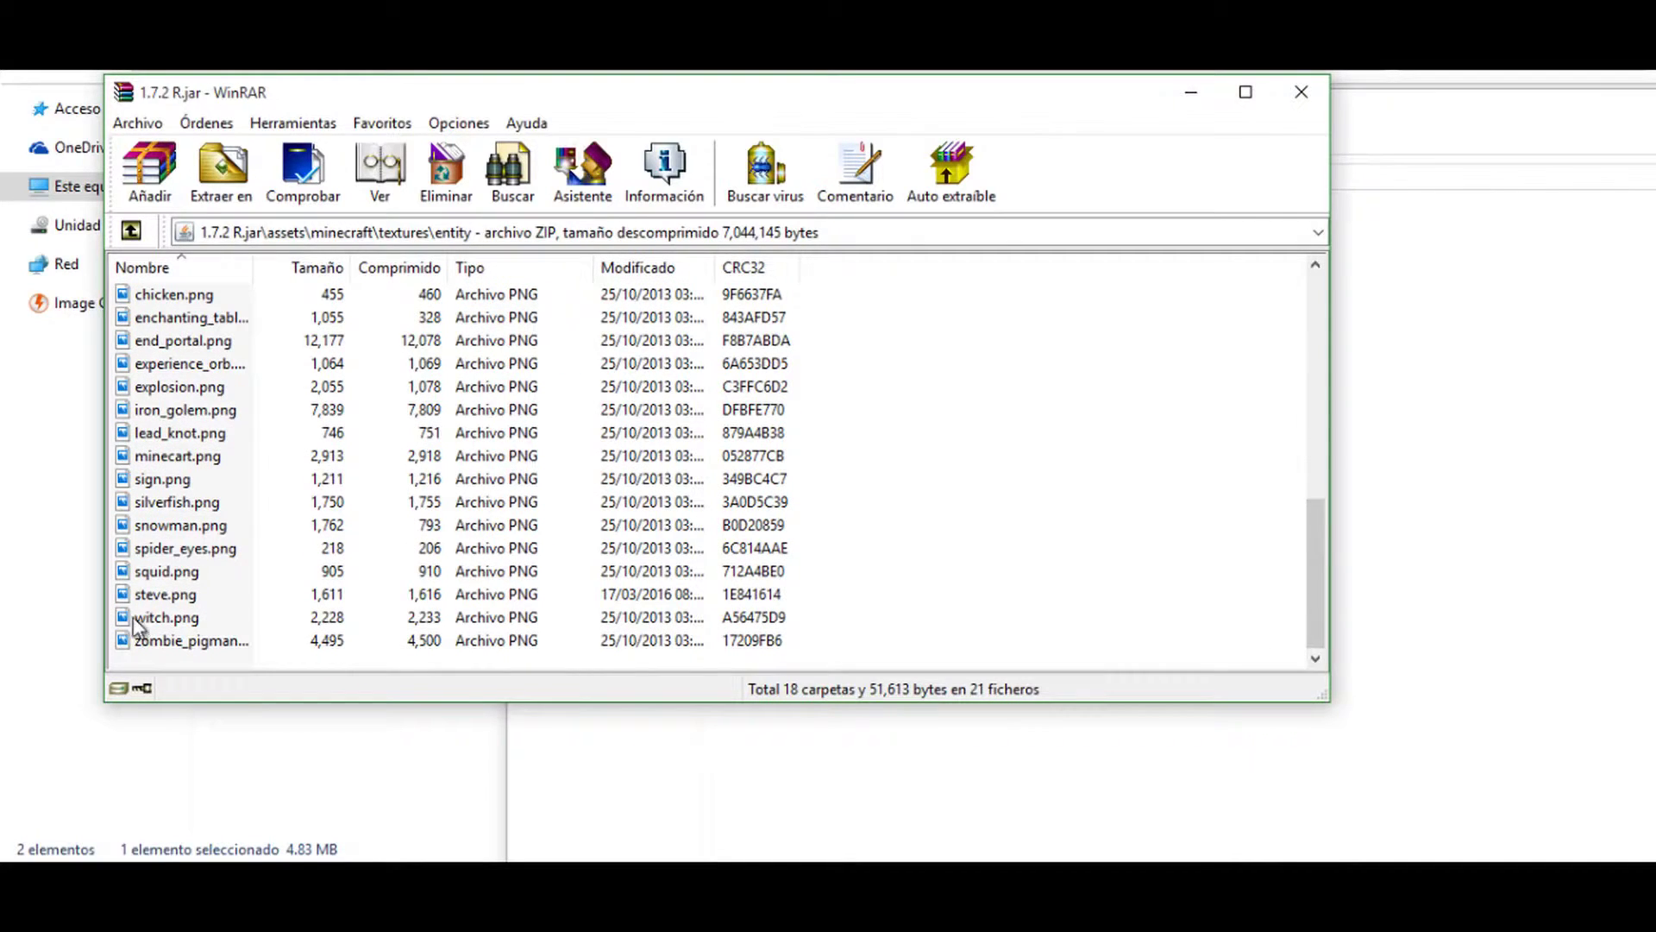
left_click(152, 597)
key("Delete")
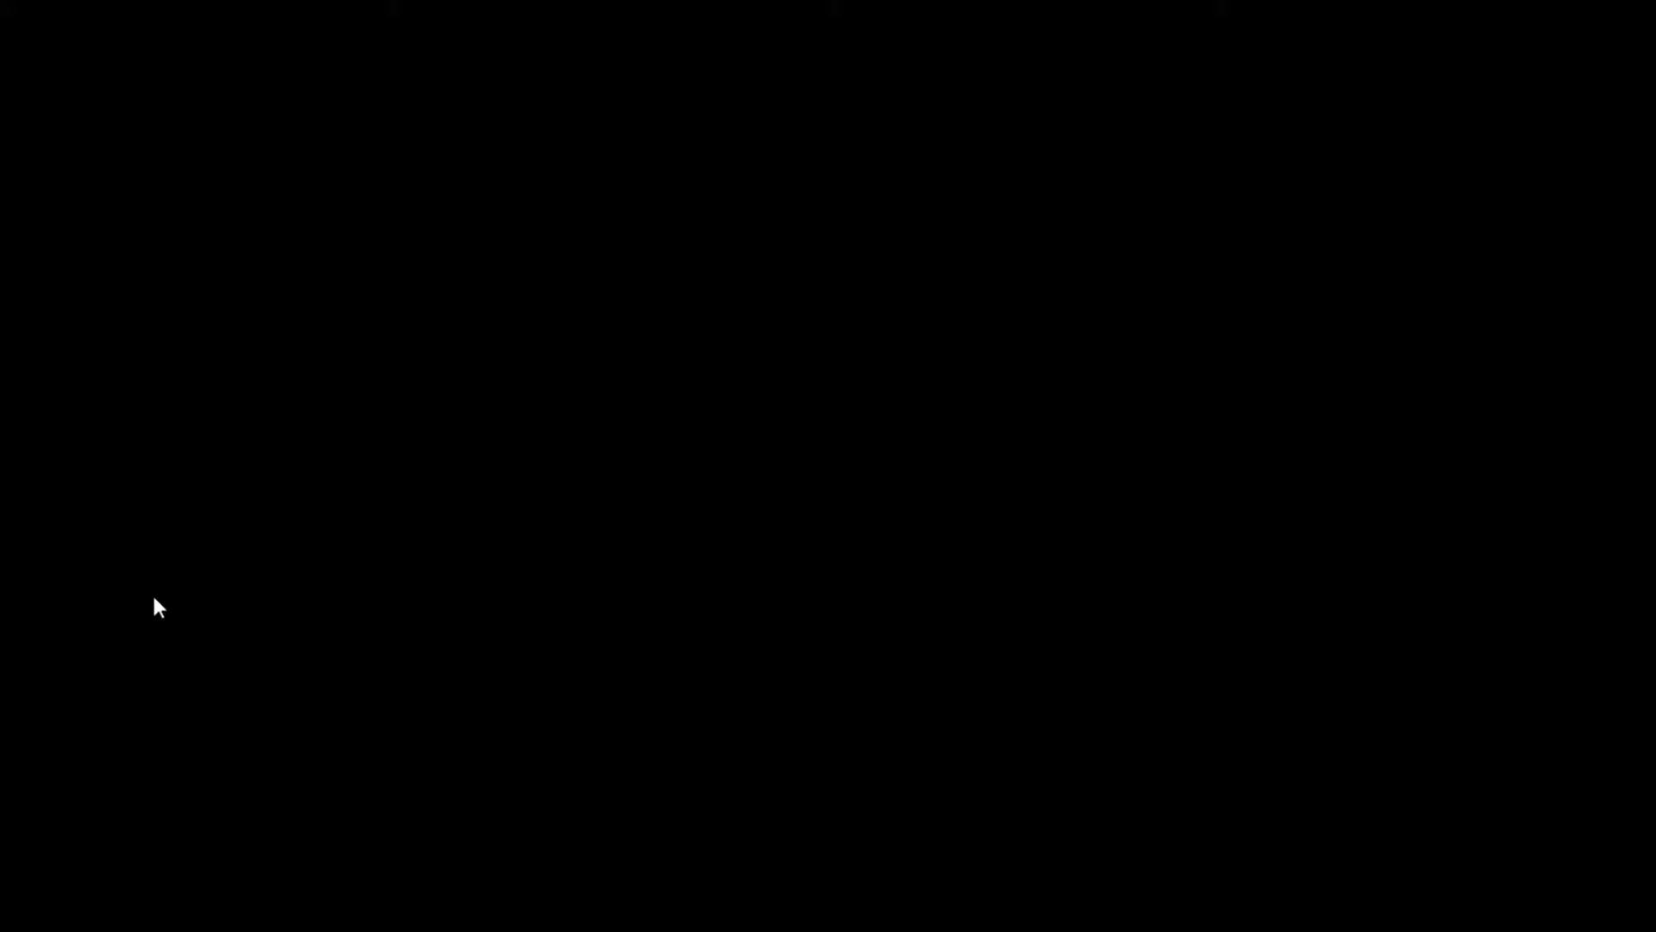